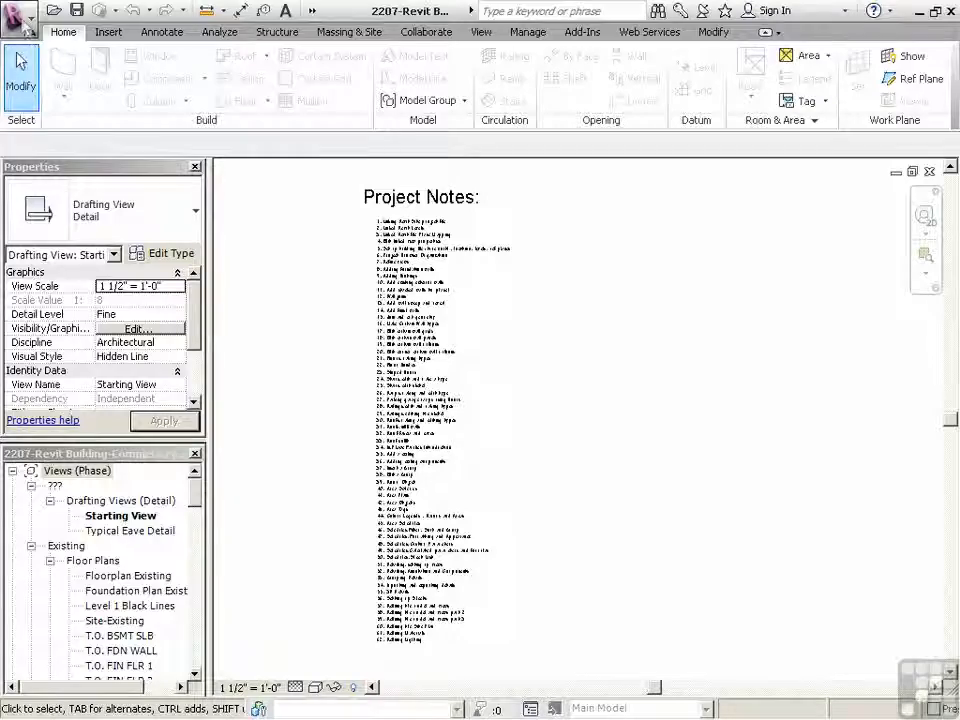
Save a copy of the project as 2208-Revit Building-Begin.rvt.
{"action": "left_click", "coordinate": [24, 18]}
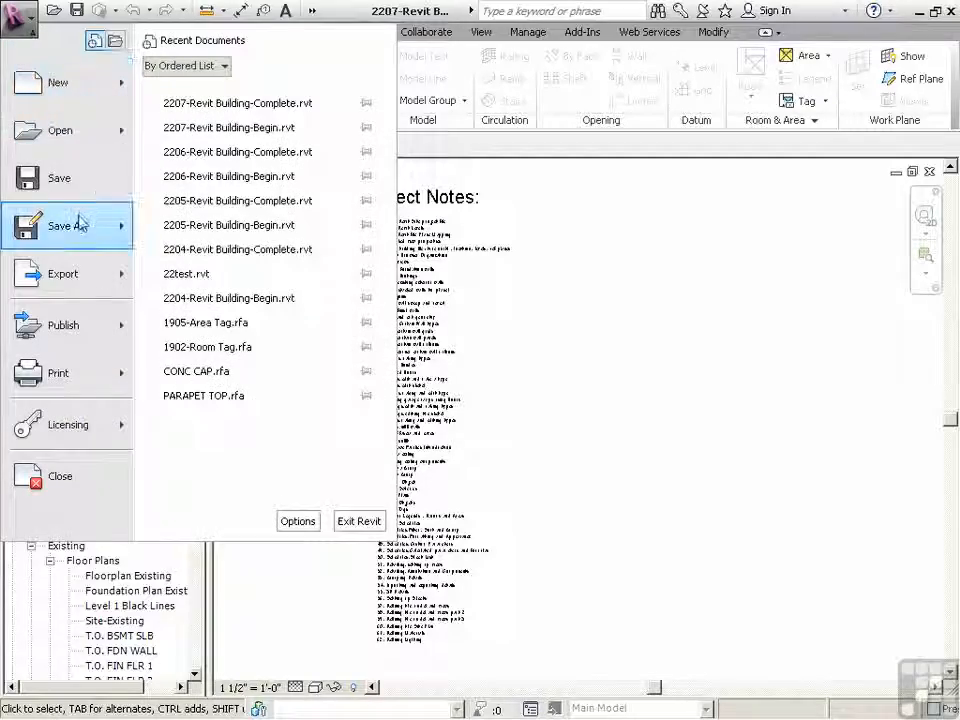
{"action": "mouse_move", "coordinate": [77, 223]}
{"action": "left_click", "coordinate": [222, 126]}
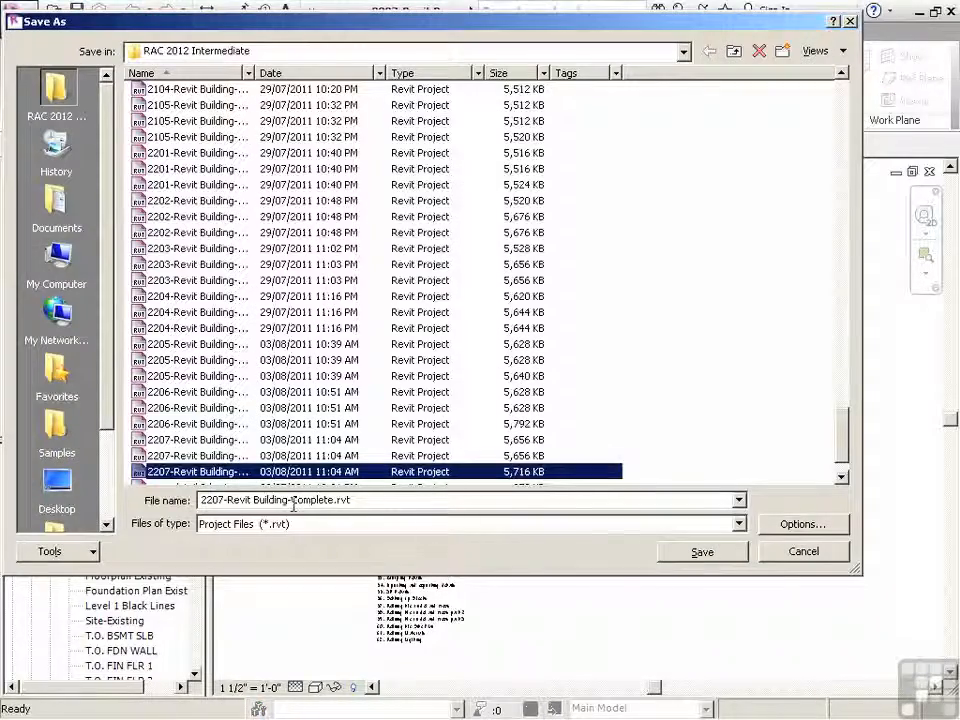
{"action": "left_click", "coordinate": [224, 500]}
{"action": "key", "text": "BackSpace"}
{"action": "type", "text": "8"}
{"action": "double_click", "coordinate": [329, 500]}
{"action": "key", "text": "Delete"}
{"action": "type", "text": "Begin"}
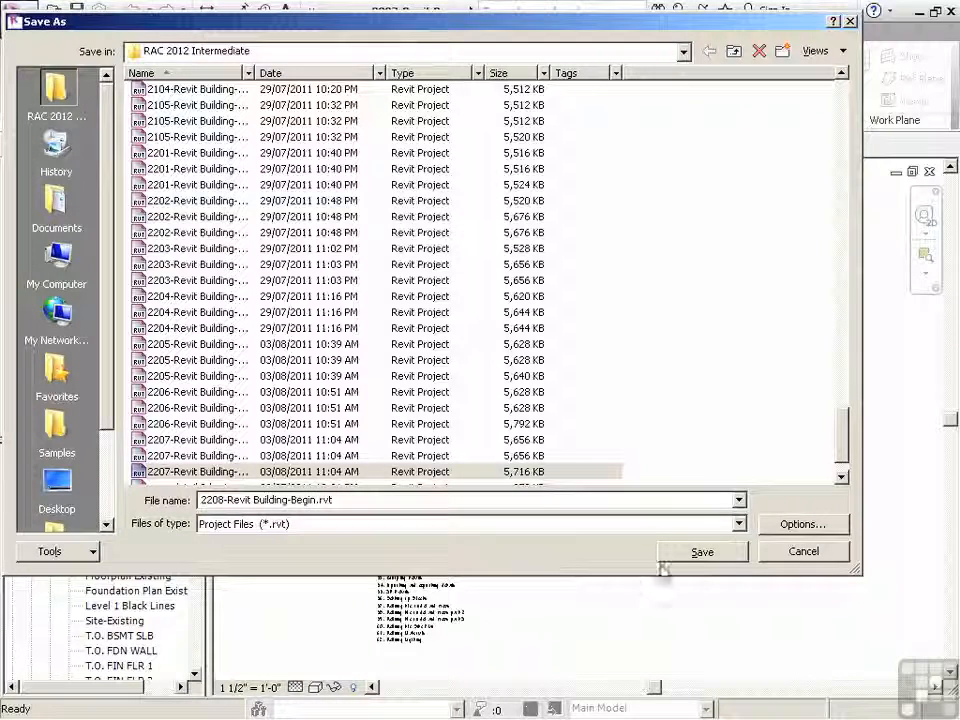
{"action": "left_click", "coordinate": [702, 551]}
Save another copy of the project as 2208-Revit Building-Complete.rvt.
{"action": "left_click", "coordinate": [18, 14]}
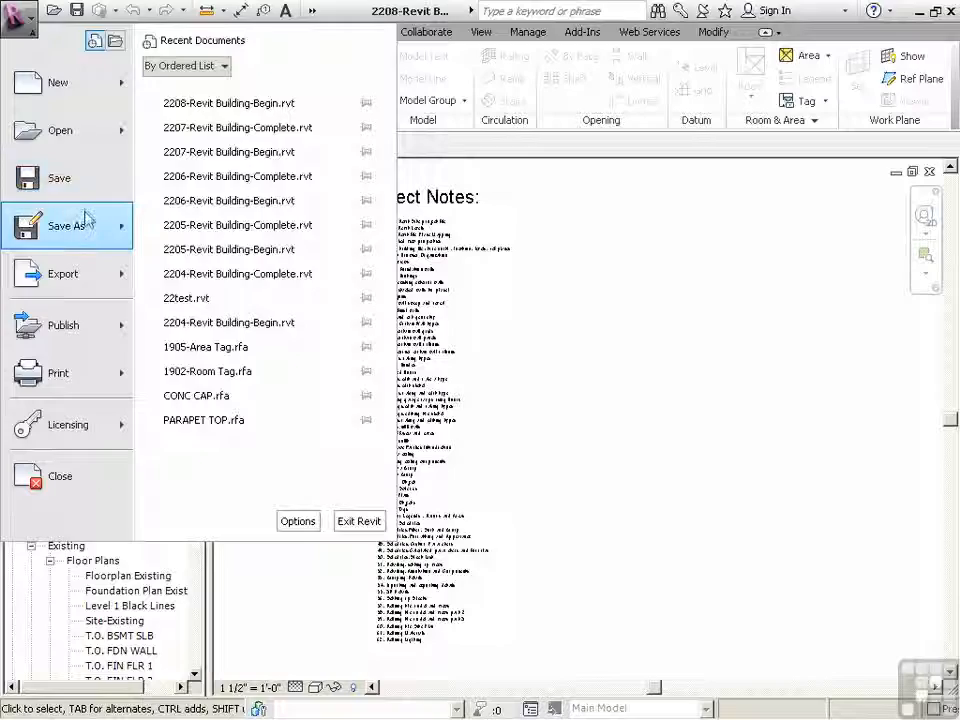
{"action": "mouse_move", "coordinate": [79, 214]}
{"action": "left_click", "coordinate": [220, 118]}
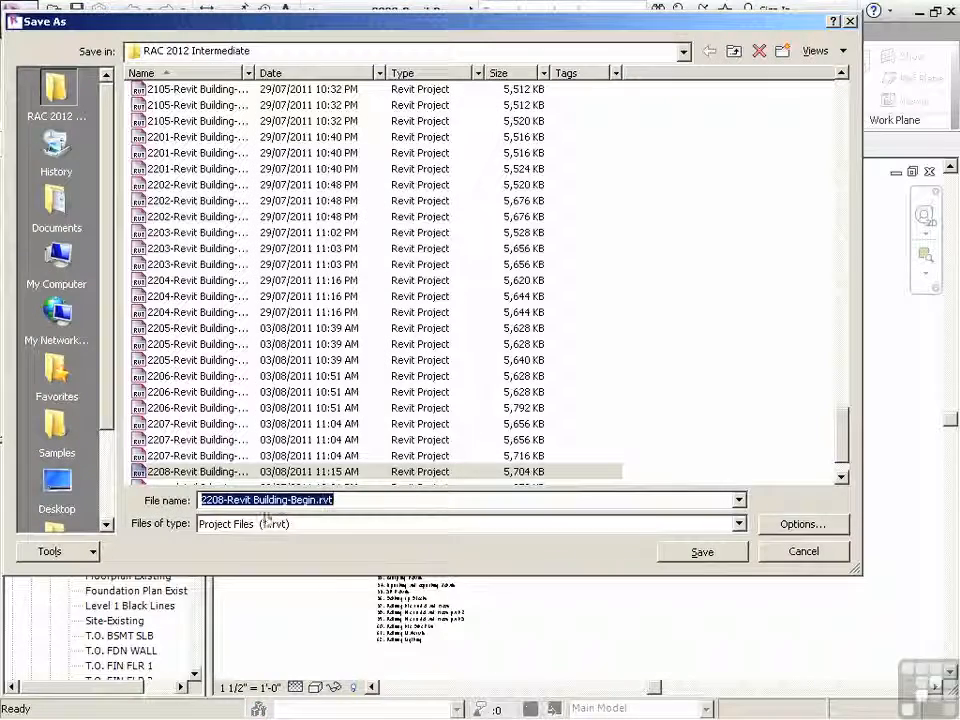
{"action": "left_click", "coordinate": [289, 500]}
{"action": "double_click", "coordinate": [292, 500]}
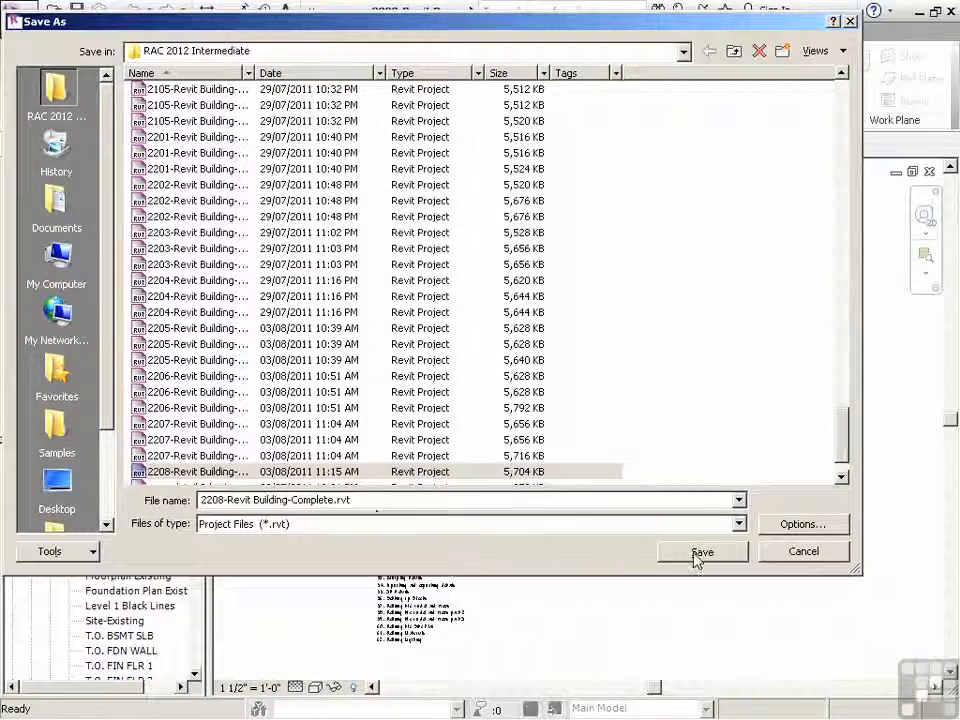
{"action": "left_click", "coordinate": [700, 553]}
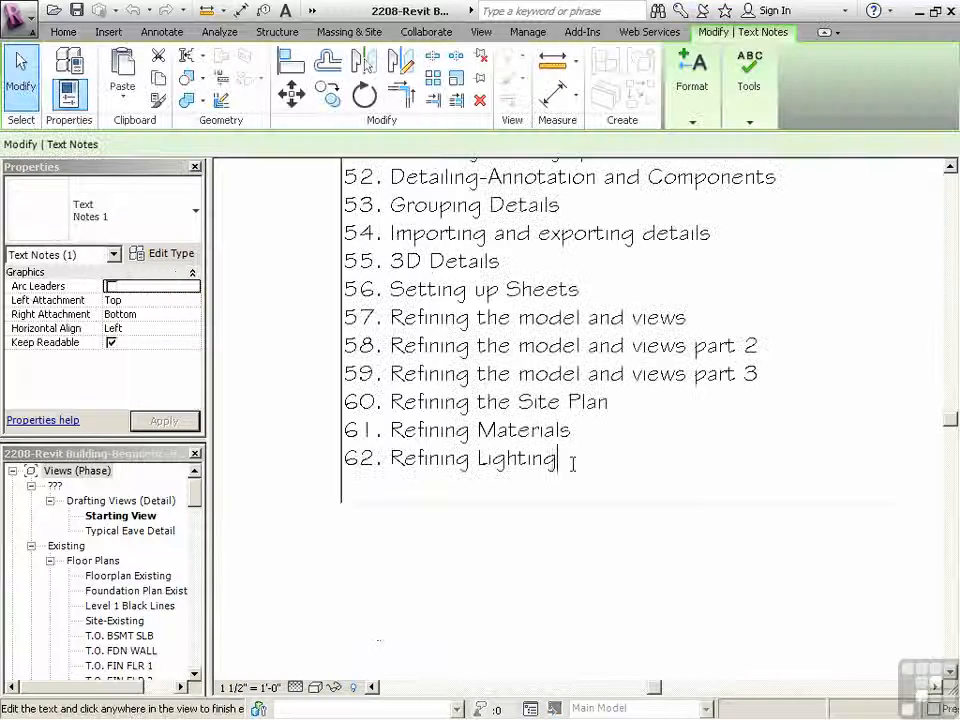
Add "Decals and 3D Model Text" as a new item at the end of the project notes.
{"action": "key", "text": "Return"}
{"action": "type", "text": "Decals and 3D Model Text"}
{"action": "left_click", "coordinate": [275, 508]}
Open the Live Section Show Complete 3D view and pull in the section box's front face until the cut exposes the kitchen.
{"action": "left_click_drag", "start_coordinate": [195, 495], "coordinate": [188, 592]}
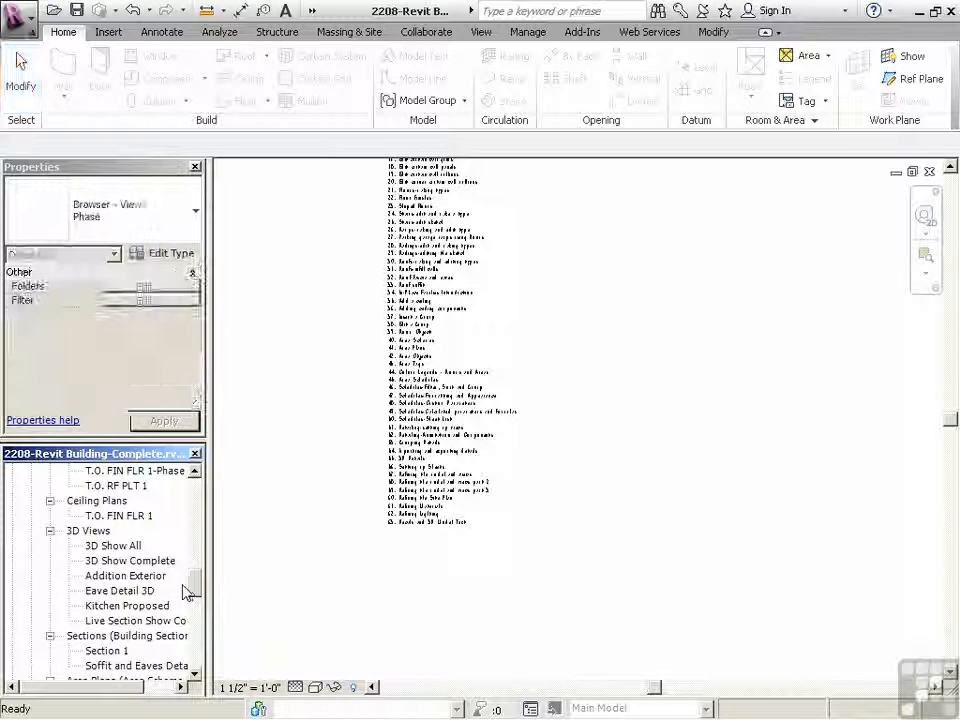
{"action": "double_click", "coordinate": [165, 620]}
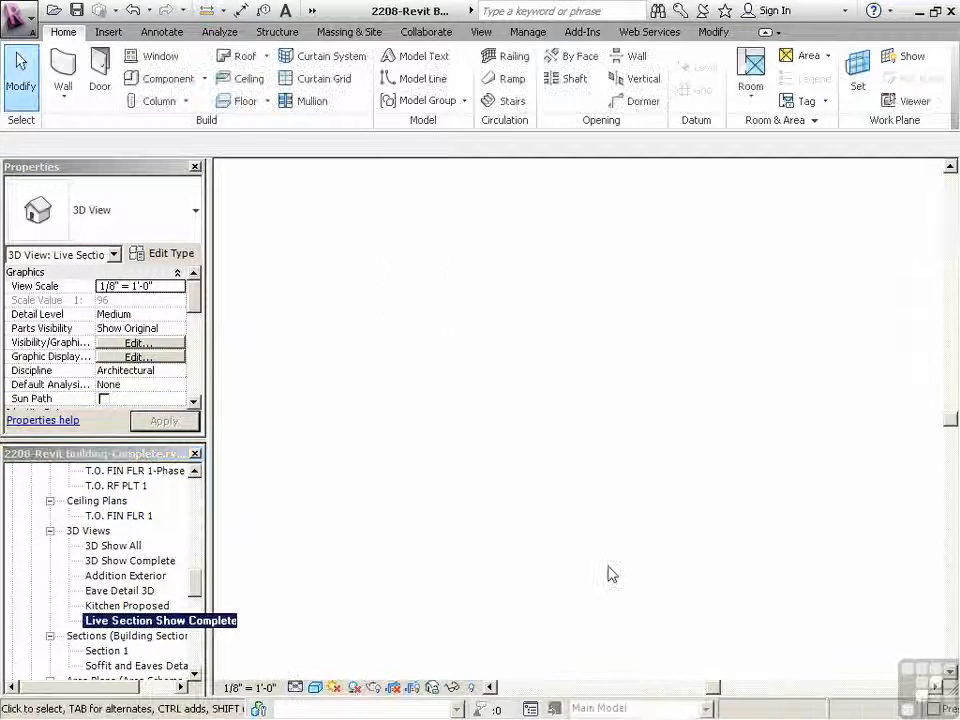
{"action": "middle_click_drag", "start_coordinate": [523, 544], "coordinate": [752, 523], "text": "shift"}
{"action": "left_click", "coordinate": [739, 510]}
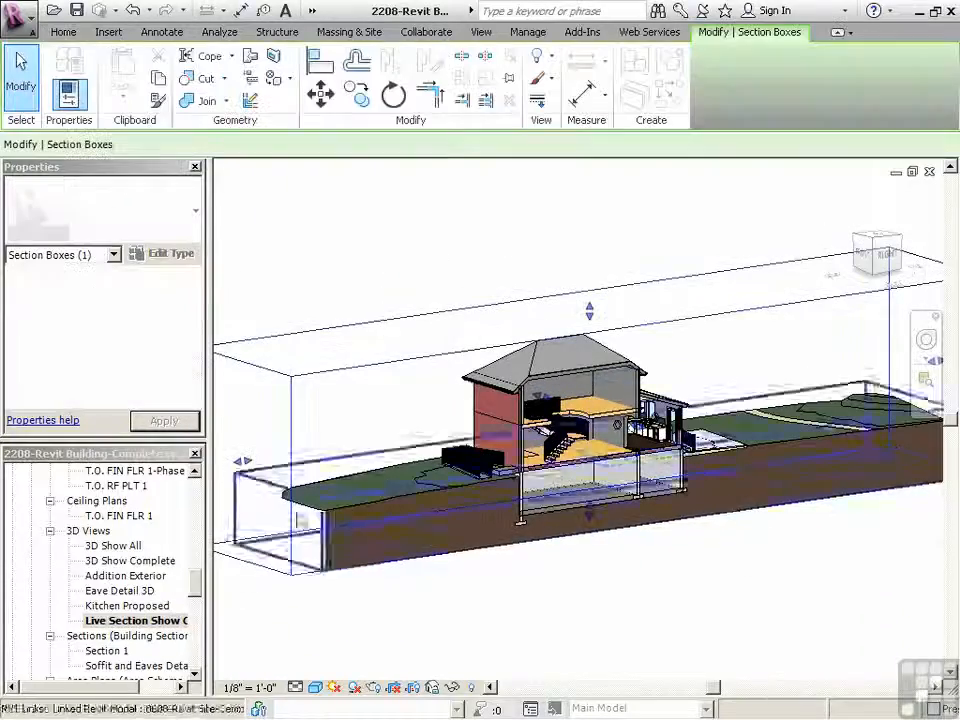
{"action": "left_click_drag", "start_coordinate": [242, 461], "coordinate": [578, 412]}
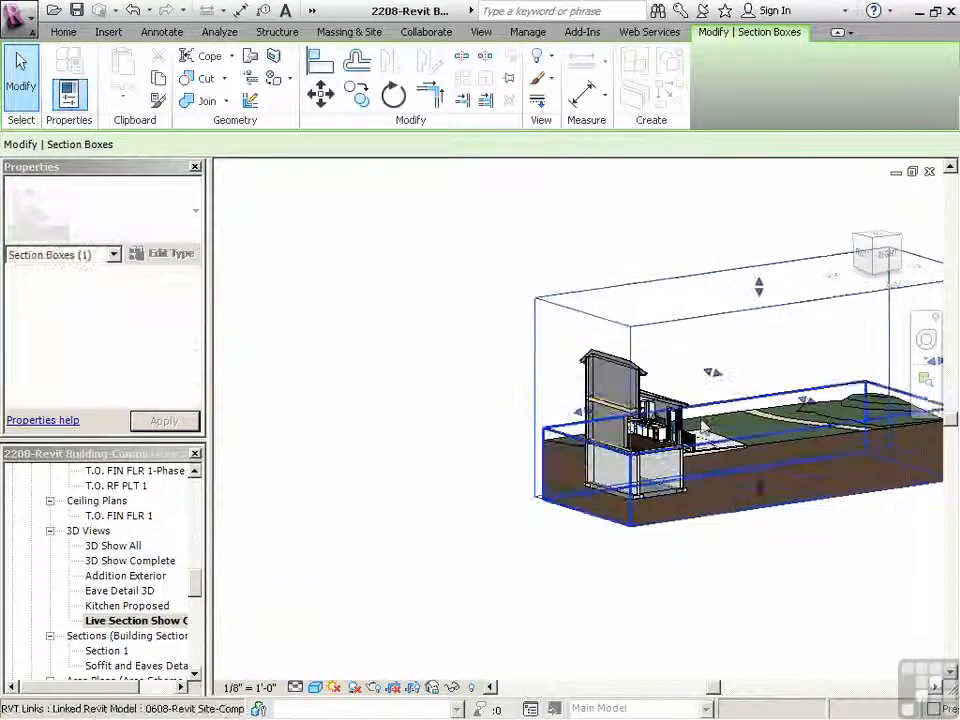
{"action": "scroll", "coordinate": [695, 425], "scroll_direction": "up", "scroll_amount": 5}
{"action": "left_click_drag", "start_coordinate": [399, 413], "coordinate": [455, 408]}
{"action": "middle_click_drag", "start_coordinate": [582, 535], "coordinate": [702, 470], "text": "shift"}
{"action": "scroll", "coordinate": [706, 451], "scroll_direction": "up", "scroll_amount": 6}
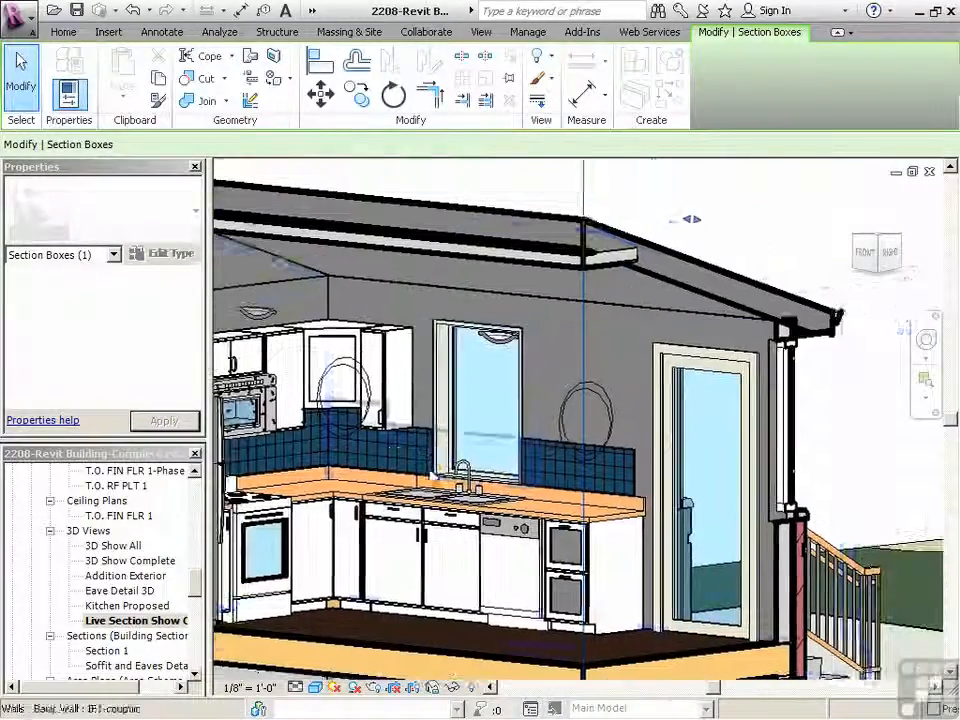
Pull in the section box's rear face to trim away most of the site behind the kitchen, and deselect the box.
{"action": "scroll", "coordinate": [395, 457], "scroll_direction": "down", "scroll_amount": 10}
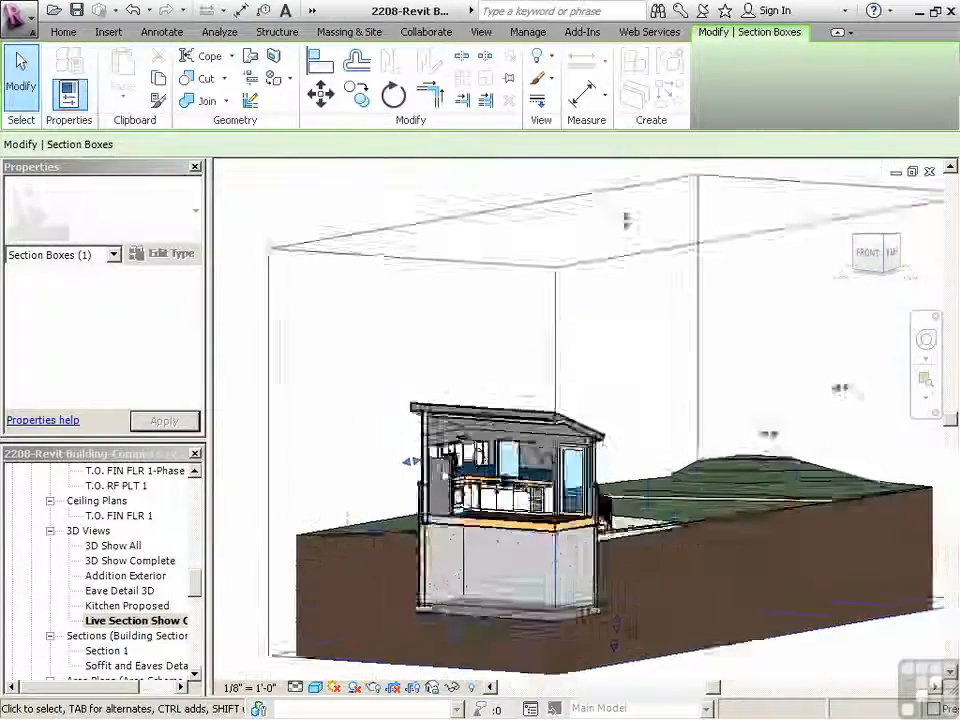
{"action": "scroll", "coordinate": [443, 467], "scroll_direction": "down", "scroll_amount": 2}
{"action": "left_click_drag", "start_coordinate": [706, 416], "coordinate": [520, 440]}
{"action": "middle_click_drag", "start_coordinate": [624, 474], "coordinate": [606, 456], "text": "shift"}
{"action": "key", "text": "Escape"}
{"action": "scroll", "coordinate": [478, 529], "scroll_direction": "up", "scroll_amount": 5}
{"action": "scroll", "coordinate": [588, 447], "scroll_direction": "down", "scroll_amount": 5}
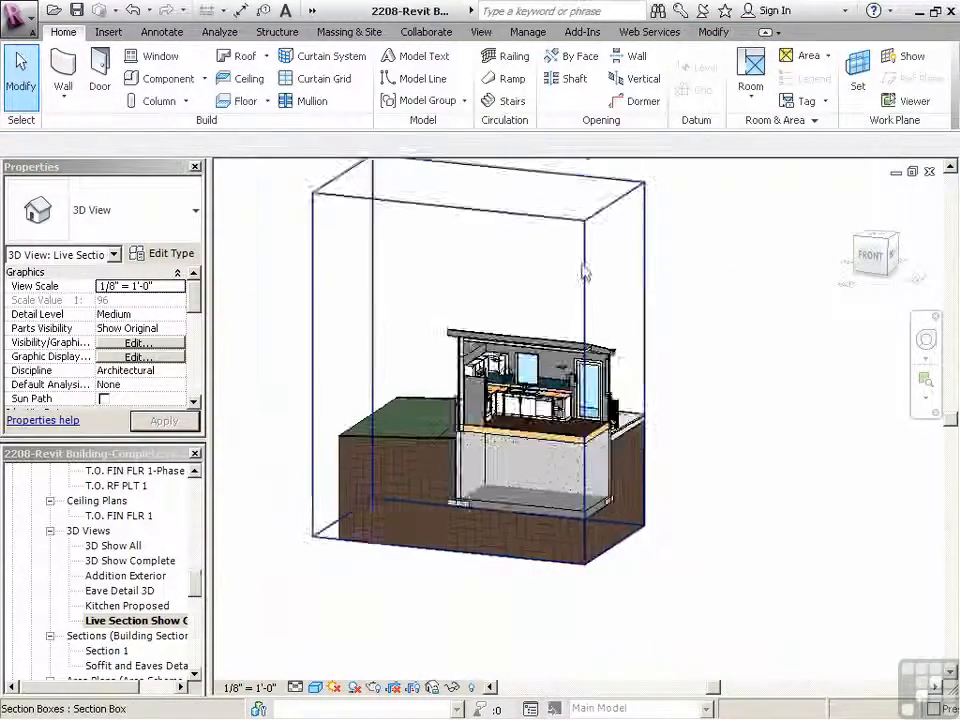
Lower the section box's top face to just above the kitchen roof and pull in its side face beside the kitchen.
{"action": "left_click", "coordinate": [482, 193]}
{"action": "left_click_drag", "start_coordinate": [482, 193], "coordinate": [480, 303]}
{"action": "left_click", "coordinate": [309, 410]}
{"action": "left_click", "coordinate": [312, 409]}
{"action": "left_click_drag", "start_coordinate": [341, 403], "coordinate": [440, 416]}
{"action": "scroll", "coordinate": [524, 424], "scroll_direction": "up", "scroll_amount": 2}
{"action": "mouse_move", "coordinate": [542, 519]}
{"action": "middle_mouse_down", "text": "shift"}
{"action": "mouse_move", "coordinate": [514, 568]}
{"action": "mouse_move", "coordinate": [553, 516]}
{"action": "middle_mouse_up", "text": "shift"}
{"action": "scroll", "coordinate": [512, 565], "scroll_direction": "down", "scroll_amount": 1}
{"action": "scroll", "coordinate": [483, 545], "scroll_direction": "up", "scroll_amount": 2}
{"action": "middle_click_drag", "start_coordinate": [485, 545], "coordinate": [432, 538], "text": "shift"}
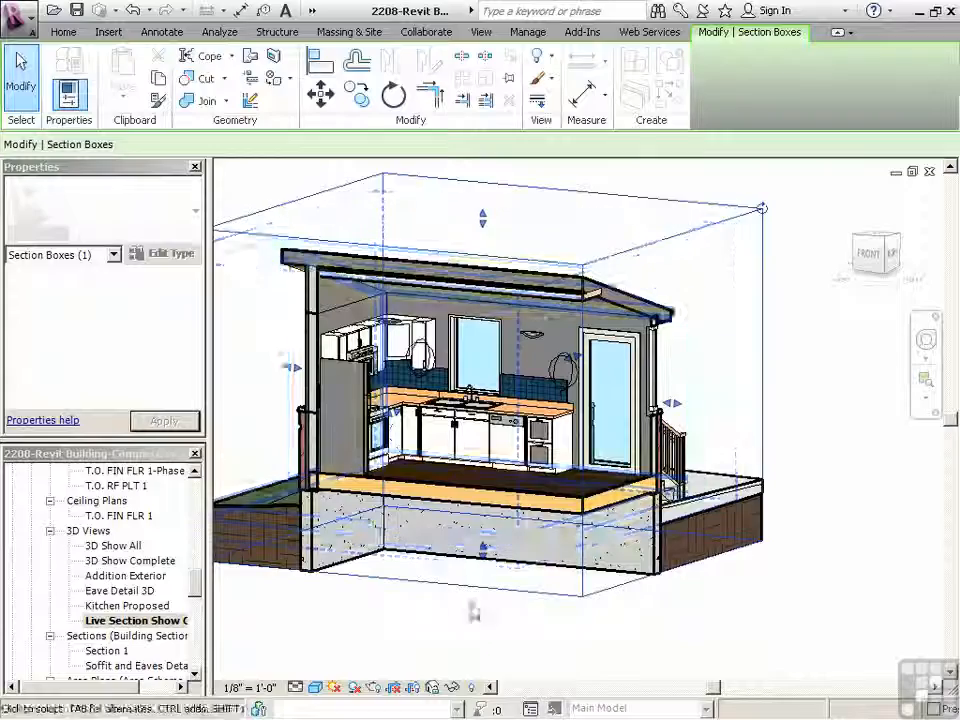
{"action": "middle_click_drag", "start_coordinate": [600, 482], "coordinate": [642, 506], "text": "shift"}
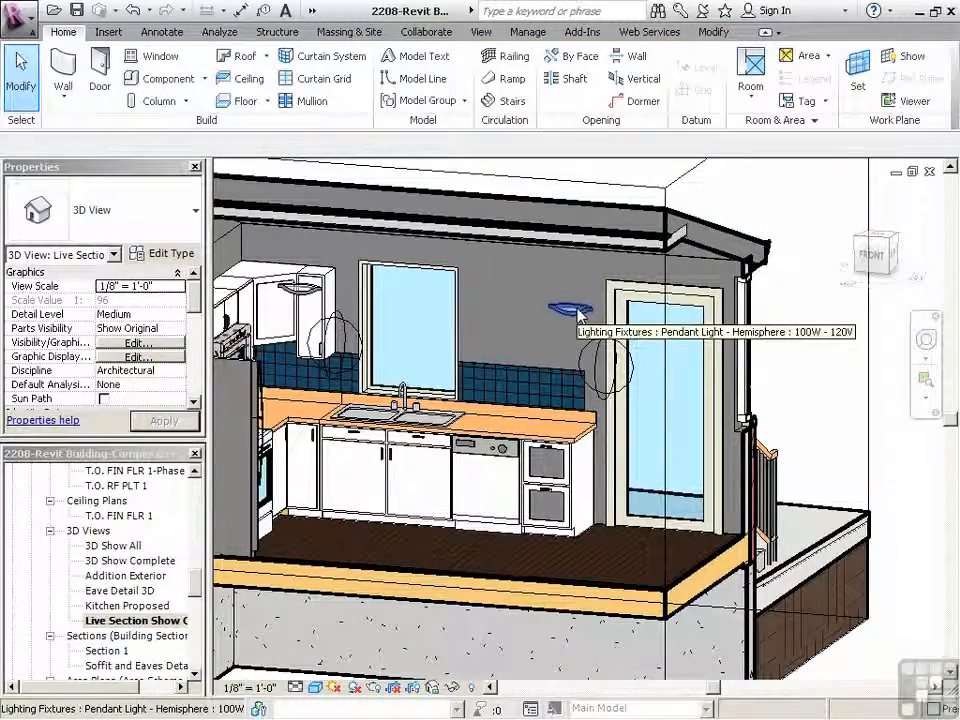
Temporarily hide the whole lighting fixtures category in this view, using a pendant light over the kitchen as the selection.
{"action": "left_click", "coordinate": [578, 314]}
{"action": "right_click", "coordinate": [578, 314]}
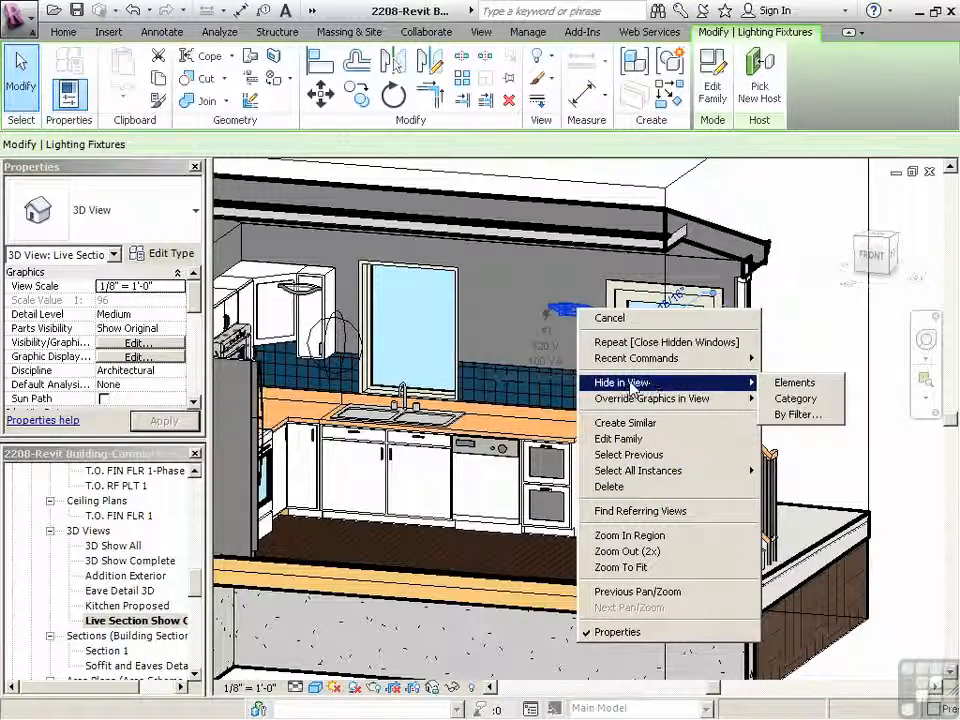
{"action": "key", "text": "Escape"}
{"action": "left_click", "coordinate": [452, 689]}
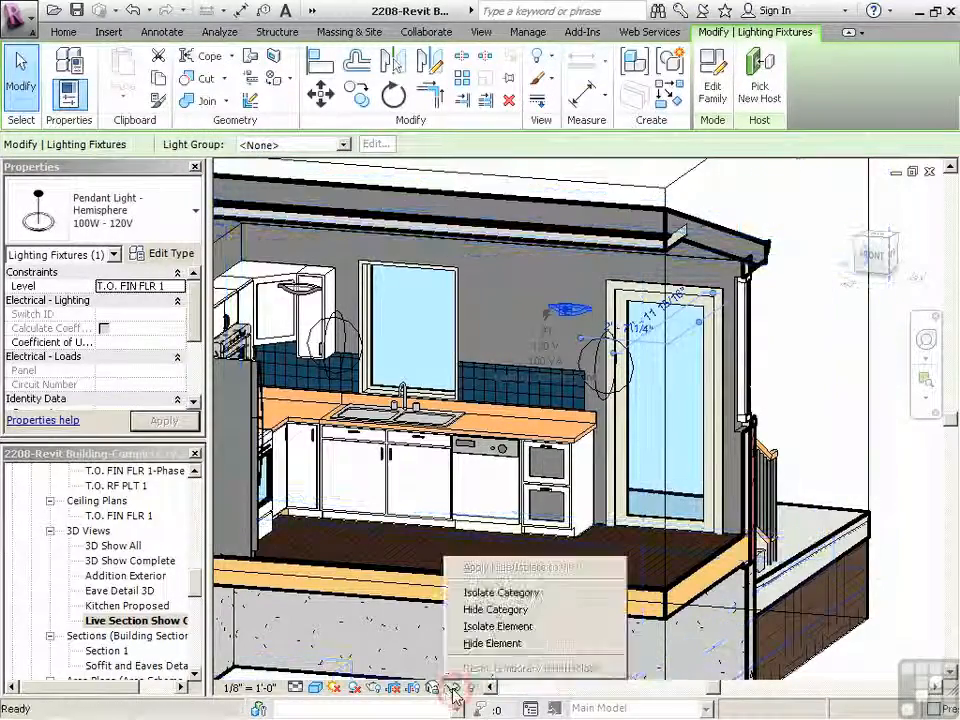
{"action": "left_click", "coordinate": [493, 609]}
{"action": "middle_click_drag", "start_coordinate": [834, 446], "coordinate": [836, 428], "text": "shift"}
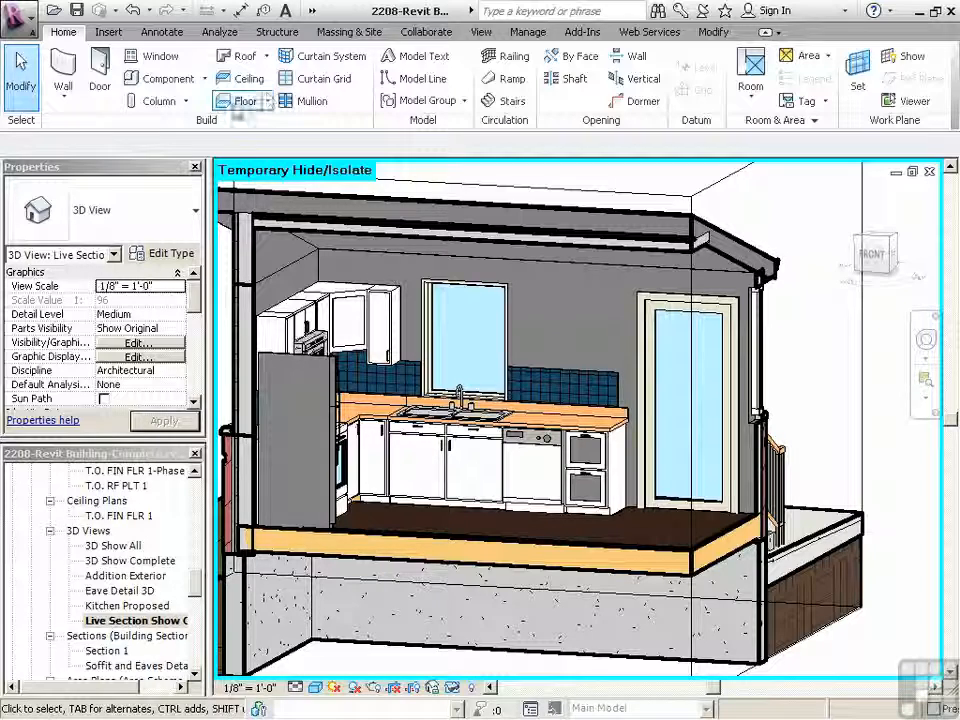
Create a decal type in the project with the name New Decal.
{"action": "left_click", "coordinate": [108, 32]}
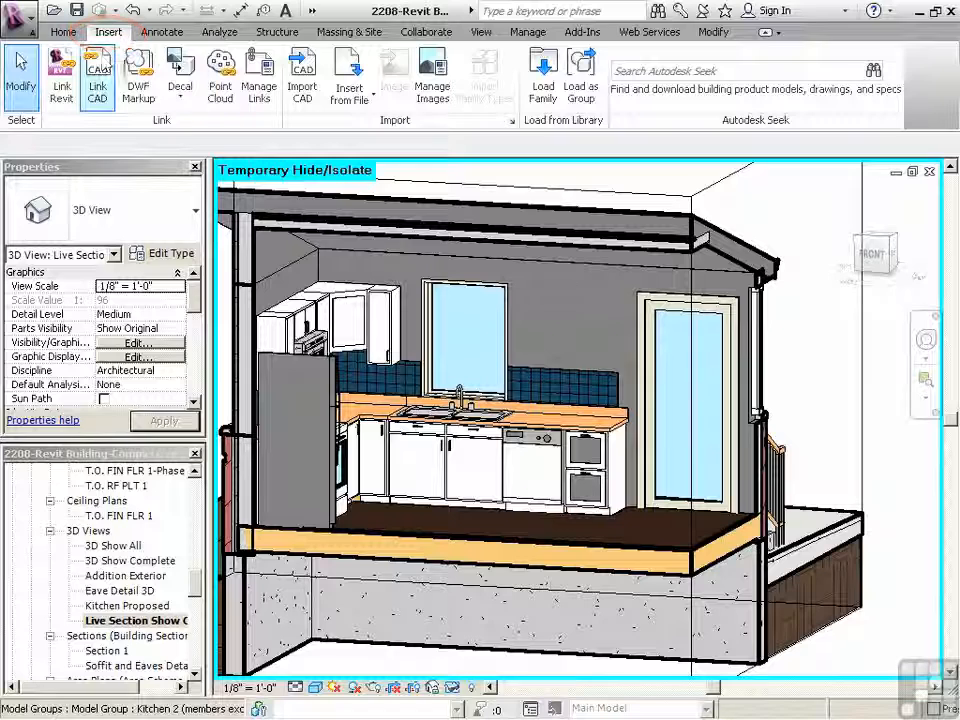
{"action": "left_click", "coordinate": [177, 95]}
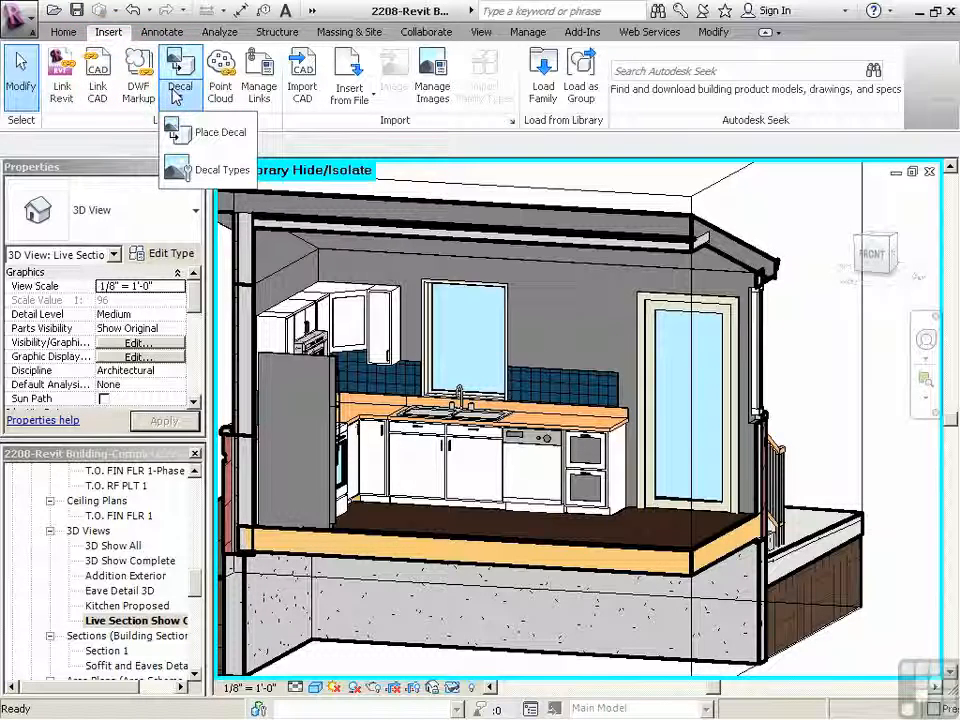
{"action": "left_click", "coordinate": [190, 168]}
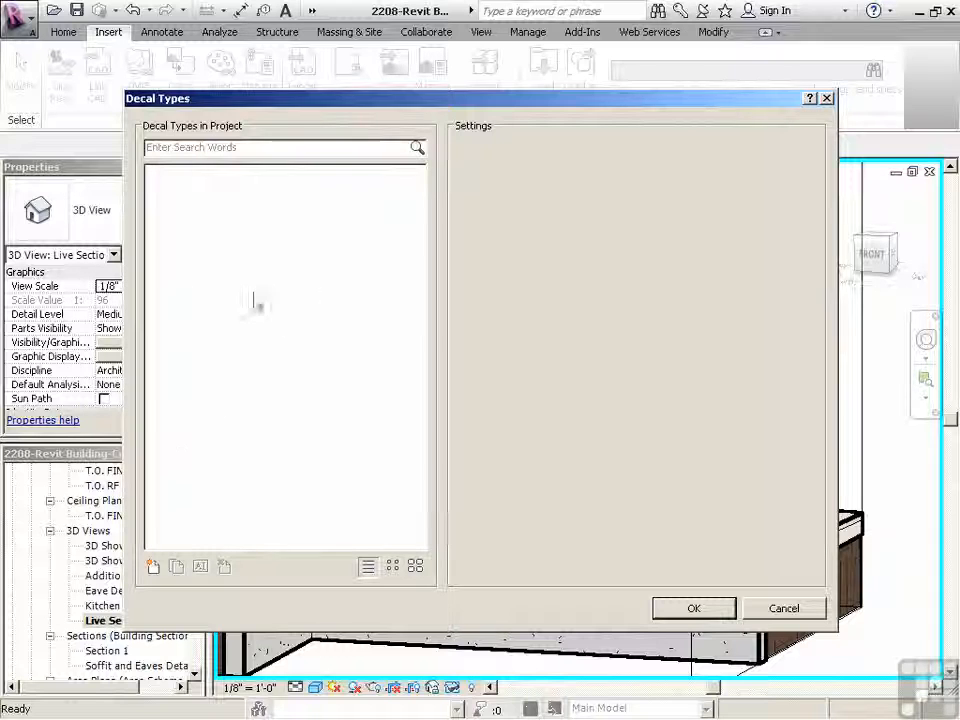
{"action": "left_click", "coordinate": [153, 566]}
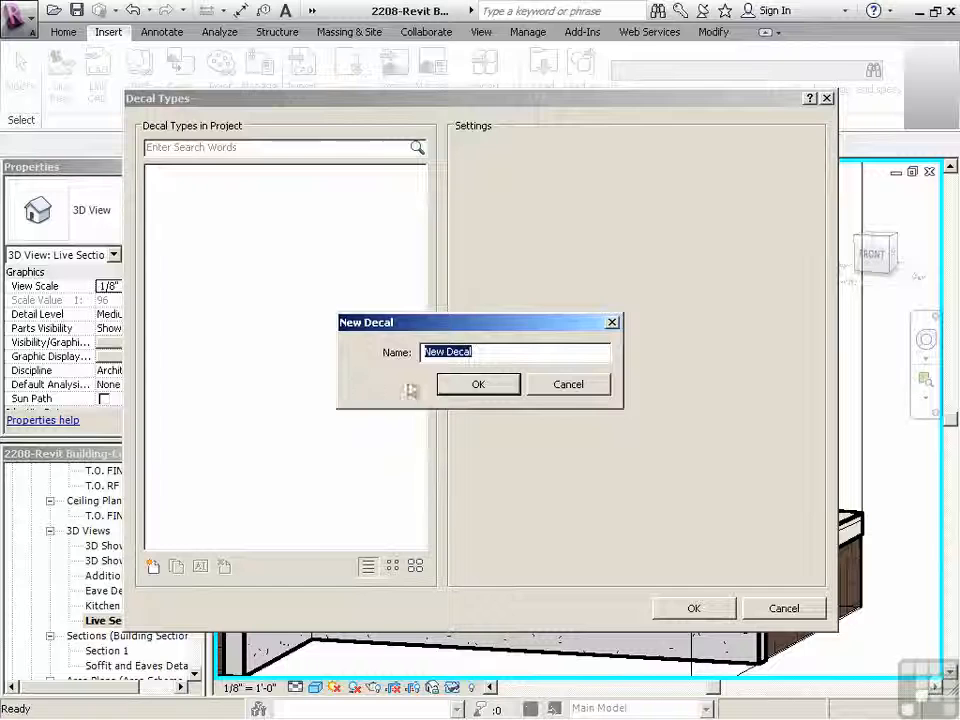
{"action": "left_click", "coordinate": [480, 386]}
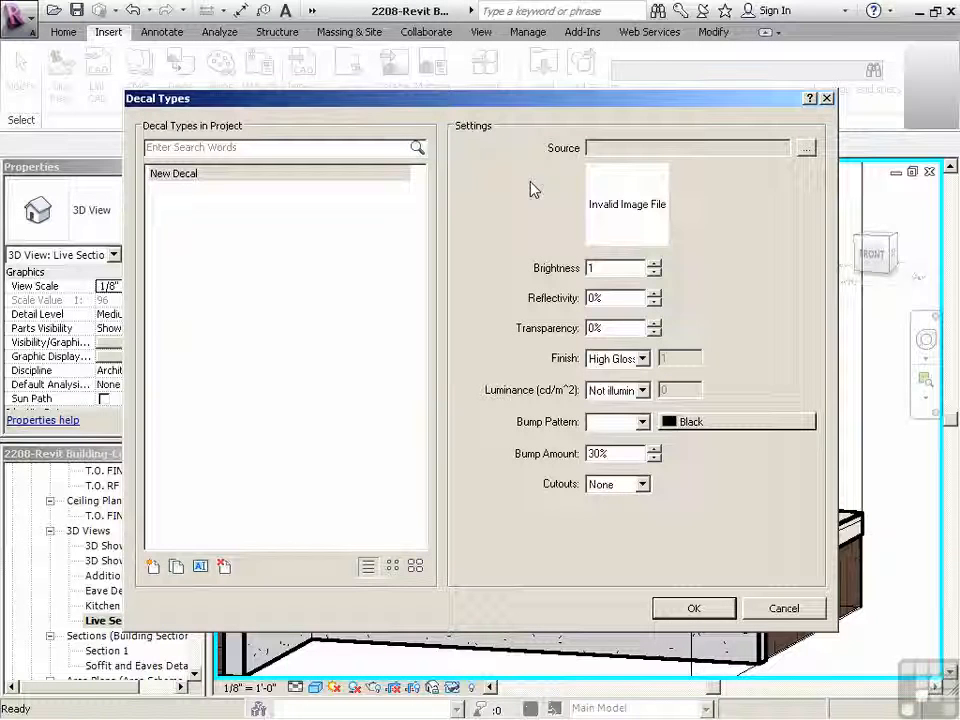
Assign skyclouds2.jpg from the RAC 2012 Intermediate folder as the new decal's source image.
{"action": "left_click", "coordinate": [810, 154]}
{"action": "left_click_drag", "start_coordinate": [281, 50], "coordinate": [320, 228]}
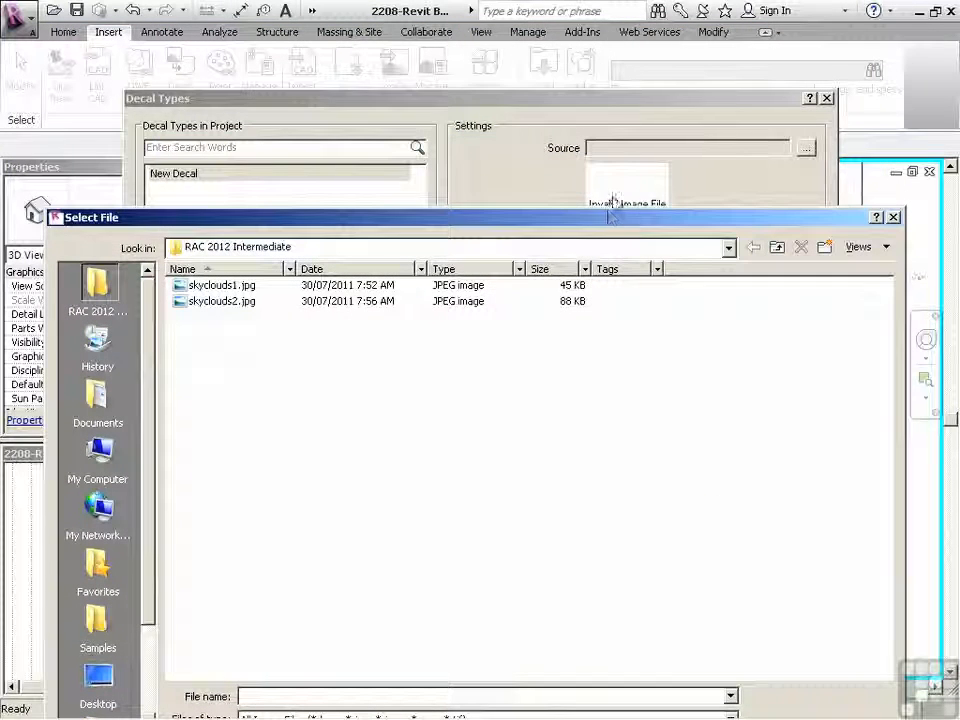
{"action": "left_click", "coordinate": [220, 301]}
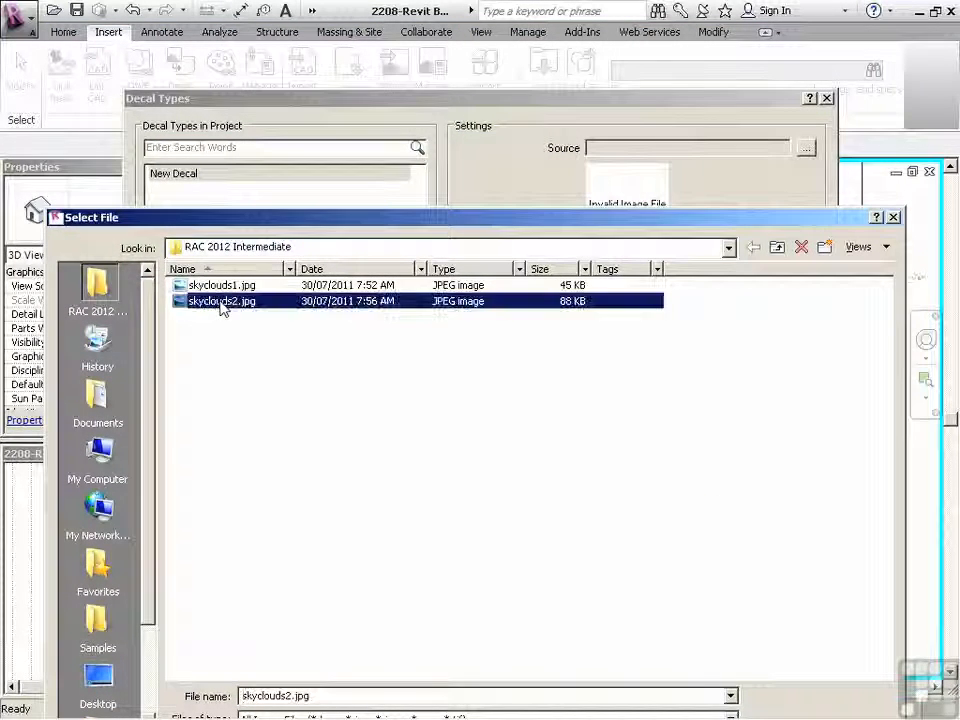
{"action": "left_click_drag", "start_coordinate": [285, 216], "coordinate": [284, 109]}
{"action": "left_click", "coordinate": [711, 648]}
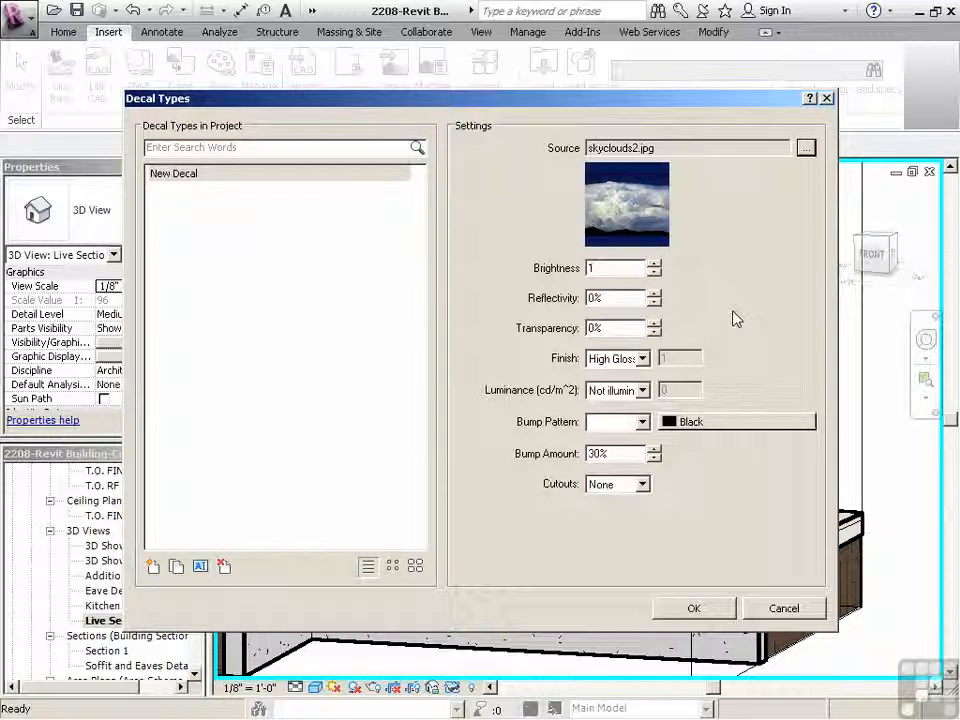
Keep the decal's brightness at 1 and its luminance at Not illuminated, and accept the decal type.
{"action": "left_click", "coordinate": [654, 265]}
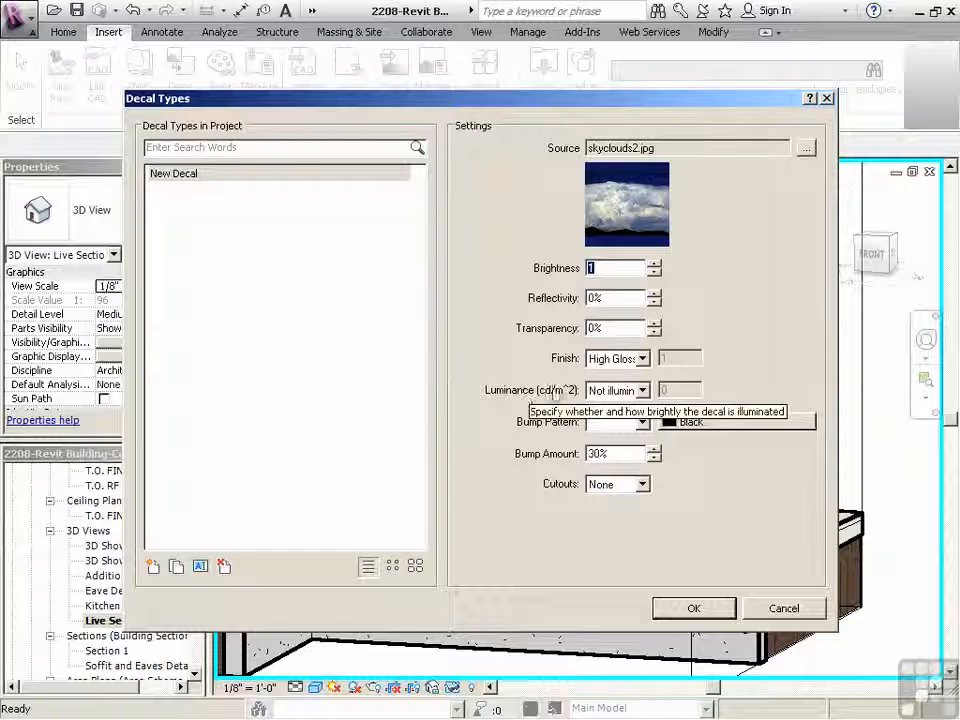
{"action": "left_click", "coordinate": [643, 390]}
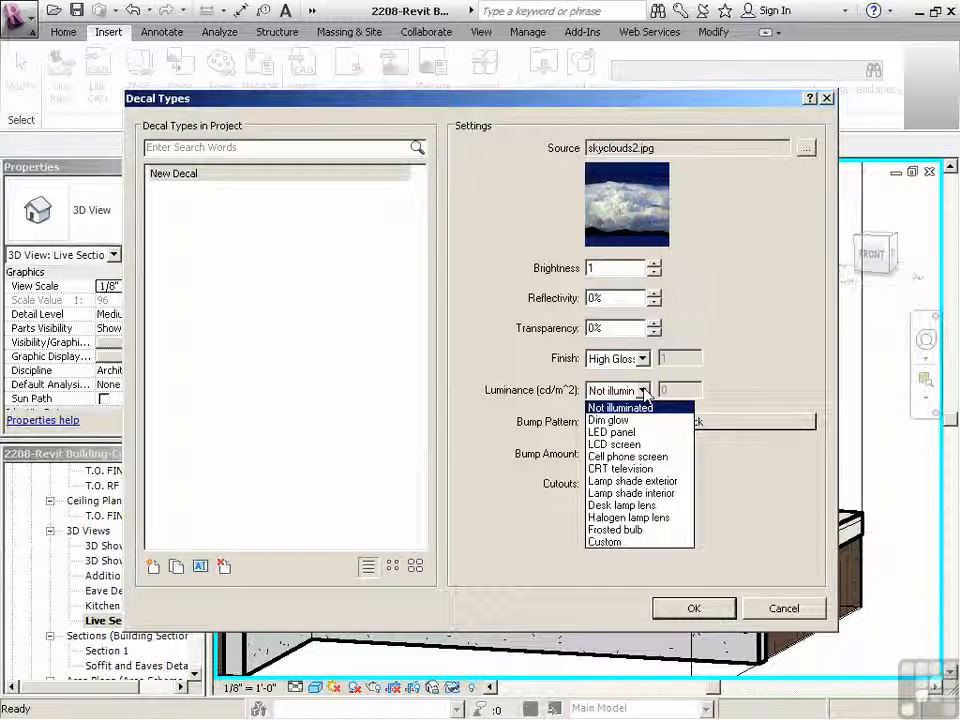
{"action": "left_click", "coordinate": [645, 391]}
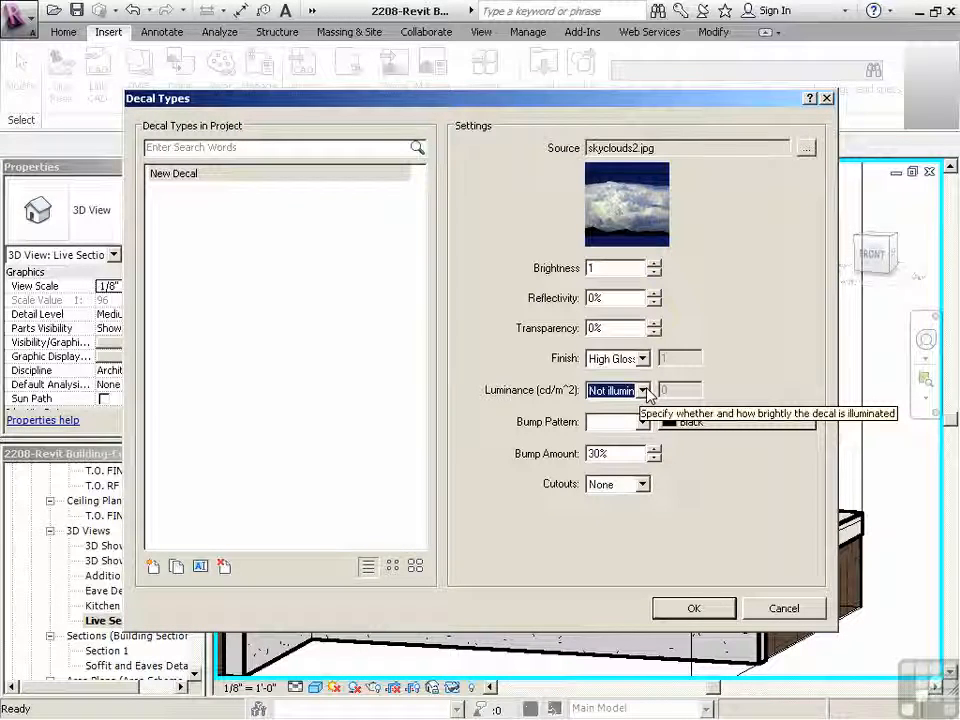
{"action": "left_click", "coordinate": [691, 609]}
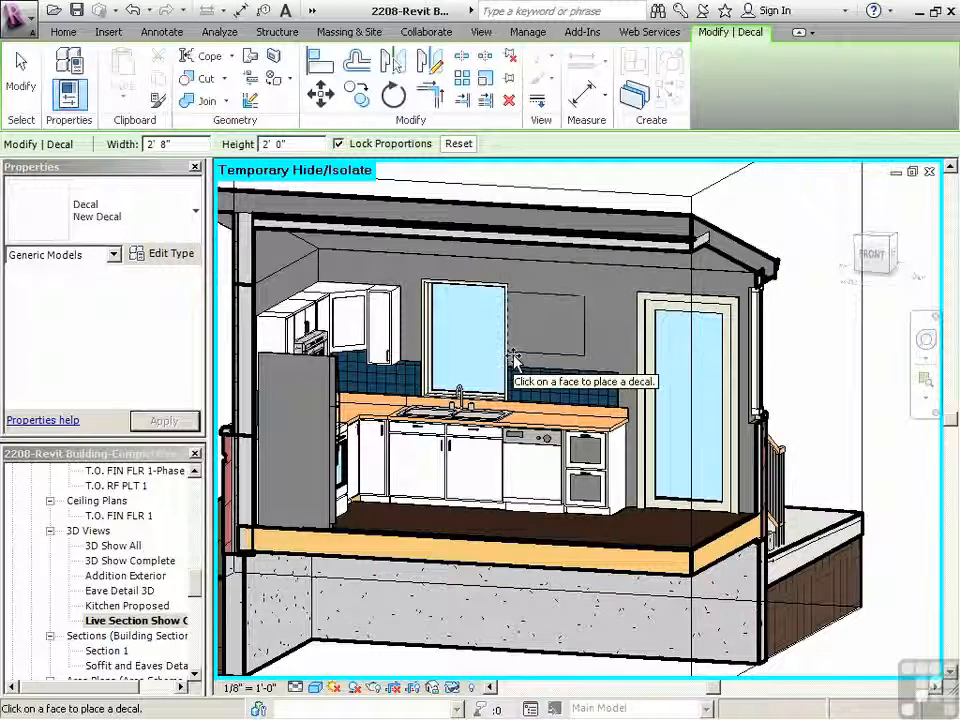
Place the New Decal on the kitchen wall above the blue tiles, between the window and the glass door.
{"action": "left_click", "coordinate": [521, 366]}
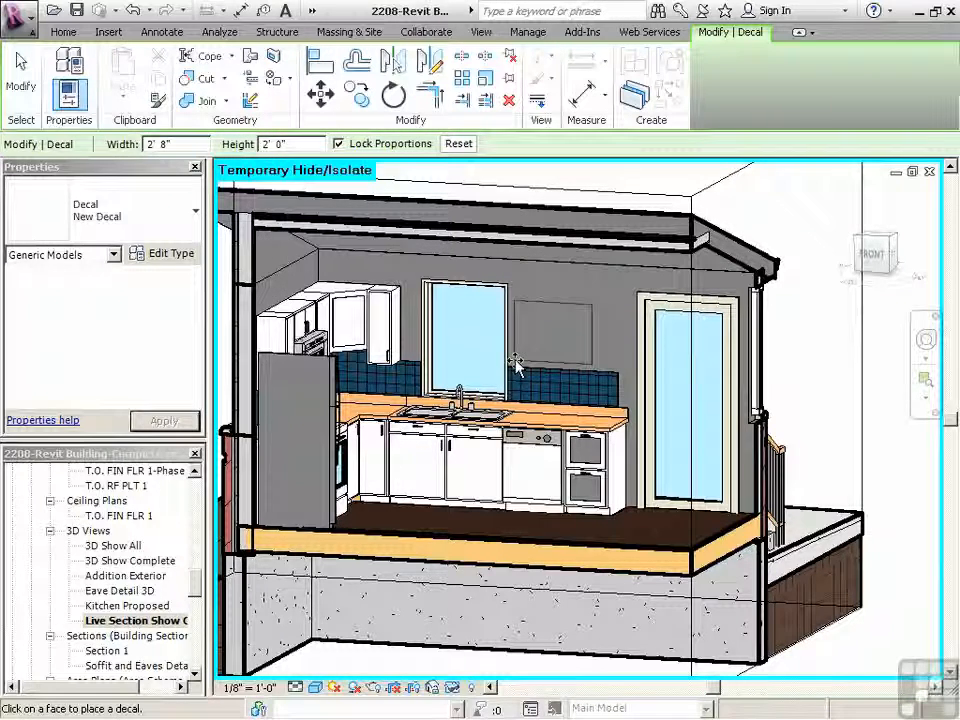
{"action": "key", "text": "Escape"}
Enlarge the placed decal to about 3' 0 21/32" by 2' 3 1/2" with locked proportions and nudge it toward the glass door.
{"action": "left_click", "coordinate": [567, 362]}
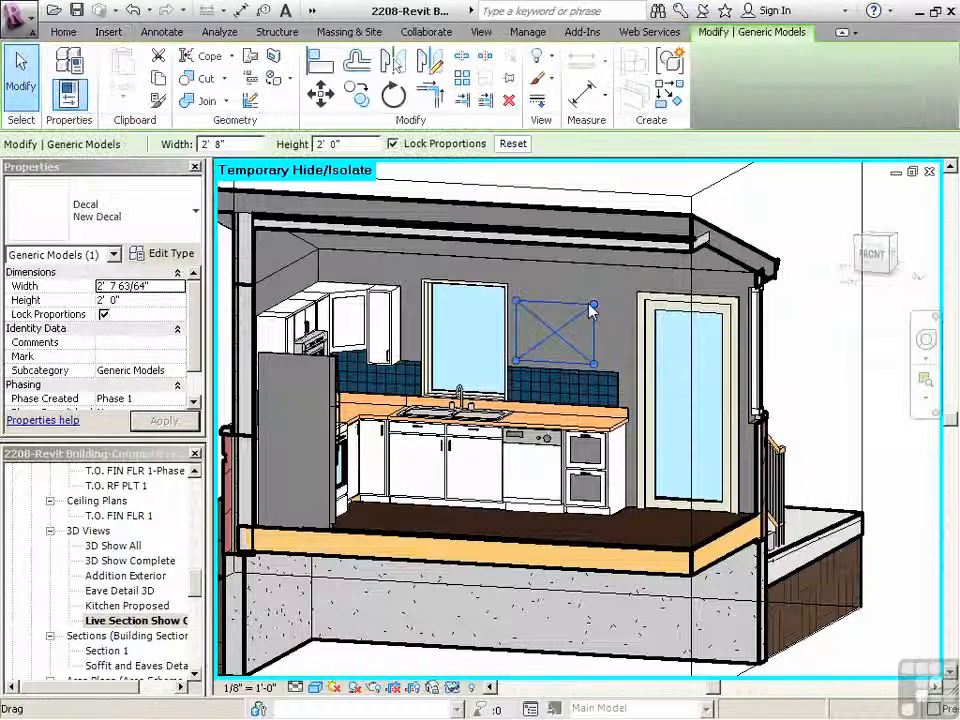
{"action": "left_click_drag", "start_coordinate": [600, 302], "coordinate": [606, 368]}
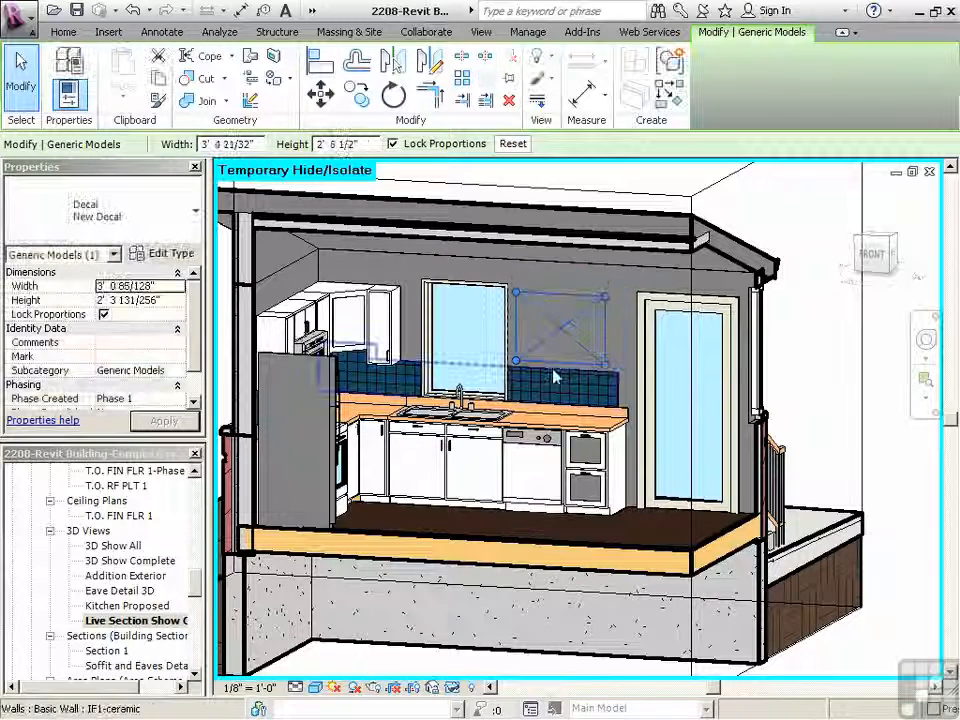
{"action": "key", "text": "Right"}
{"action": "key", "text": "Right"}
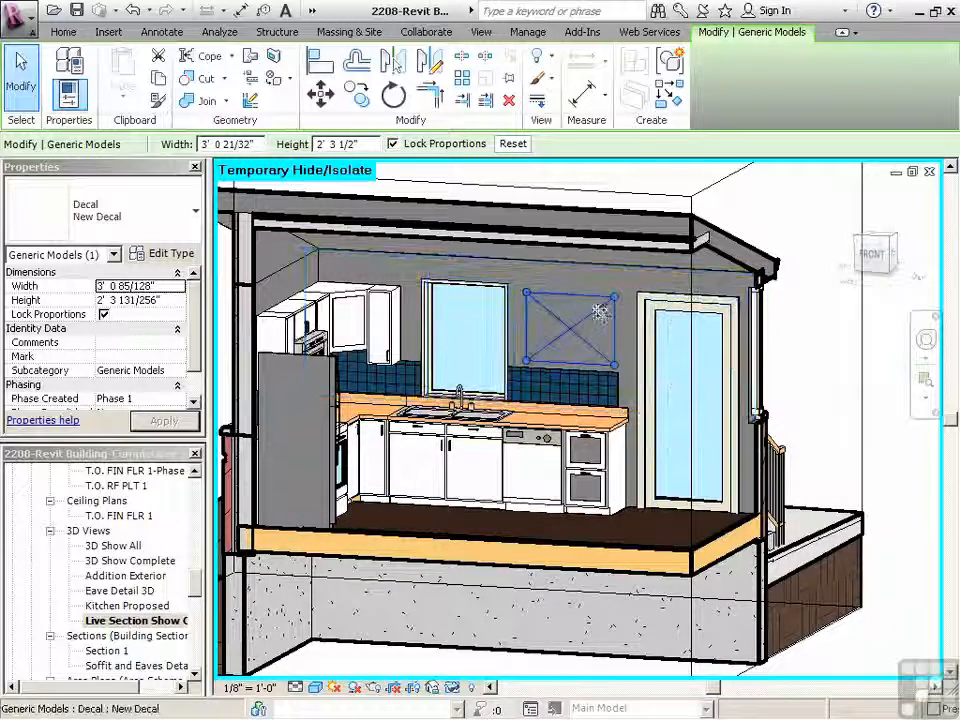
Deselect the decal and switch the 3D view to the Realistic visual style.
{"action": "key", "text": "Escape"}
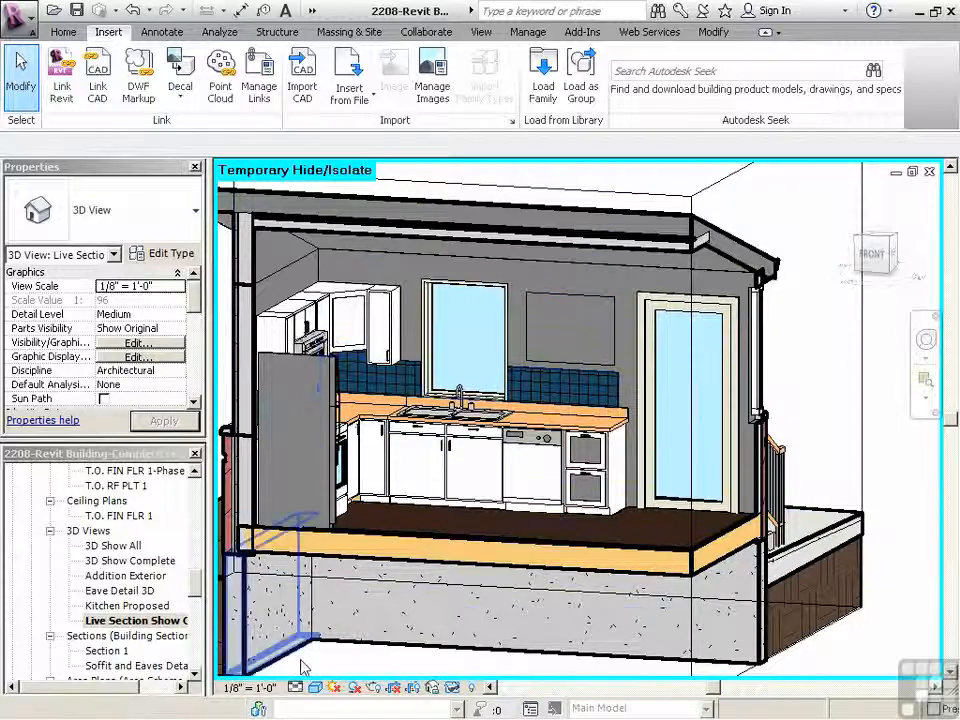
{"action": "left_click", "coordinate": [315, 689]}
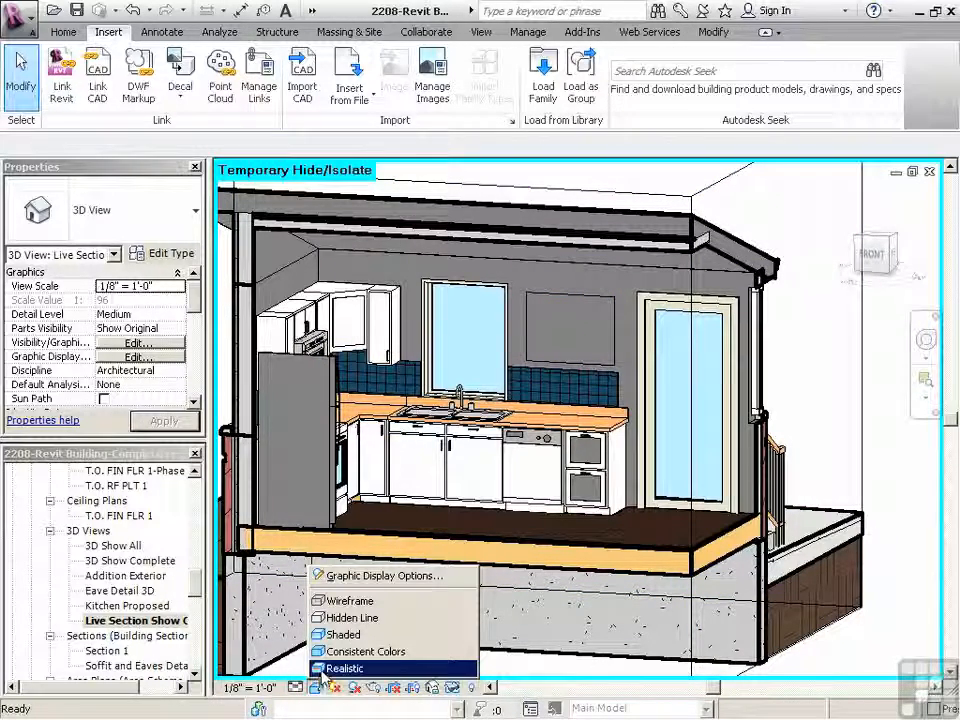
{"action": "left_click", "coordinate": [322, 676]}
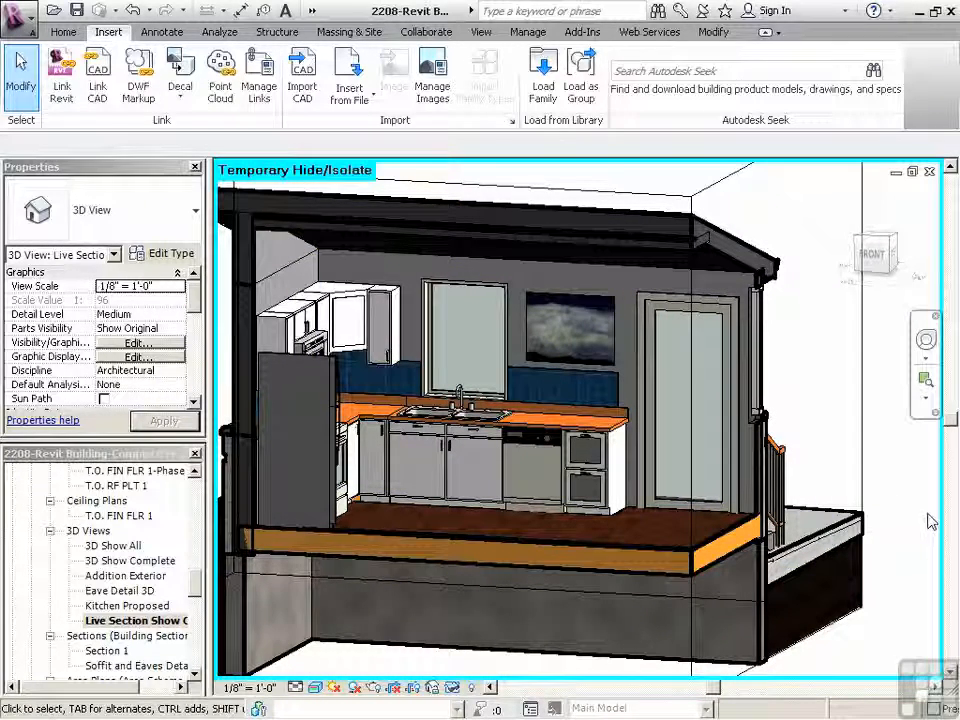
{"action": "left_click", "coordinate": [74, 34]}
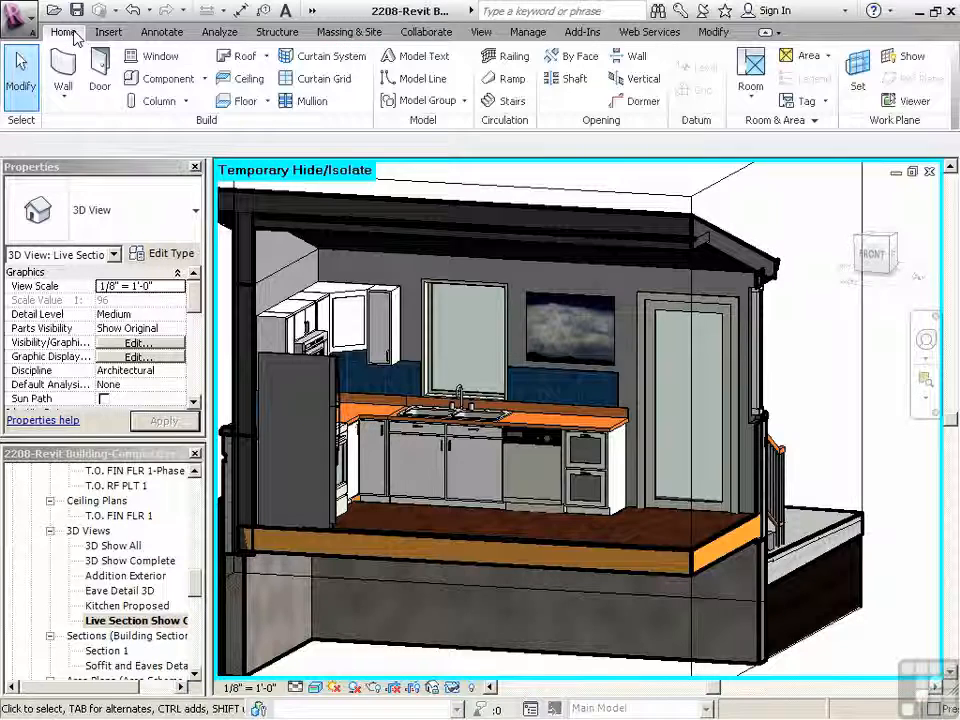
{"action": "left_click", "coordinate": [425, 57]}
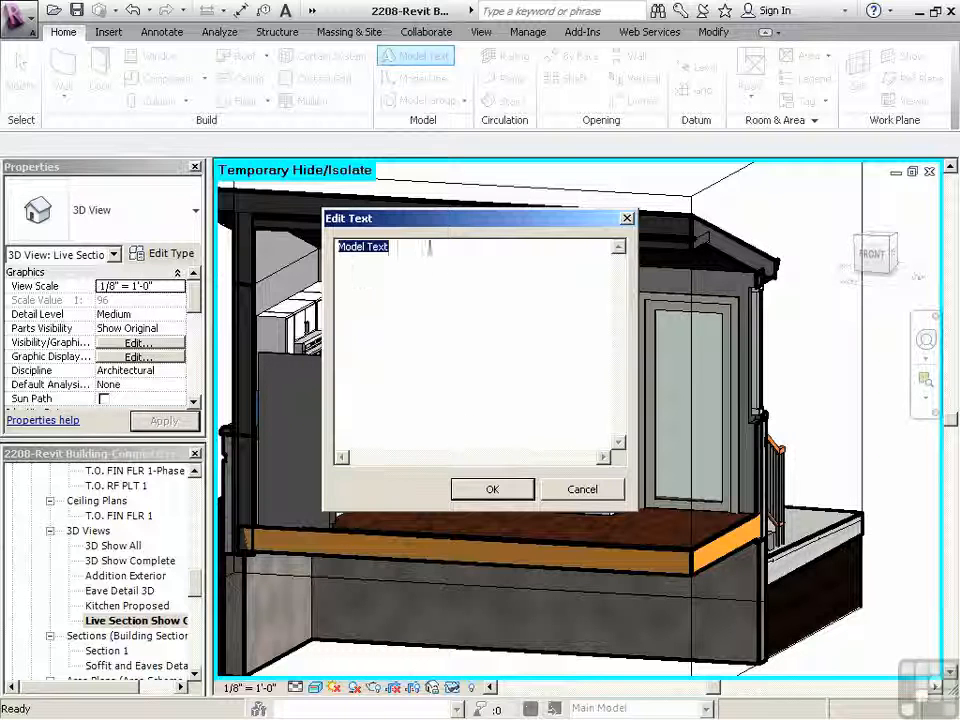
{"action": "left_click", "coordinate": [493, 490]}
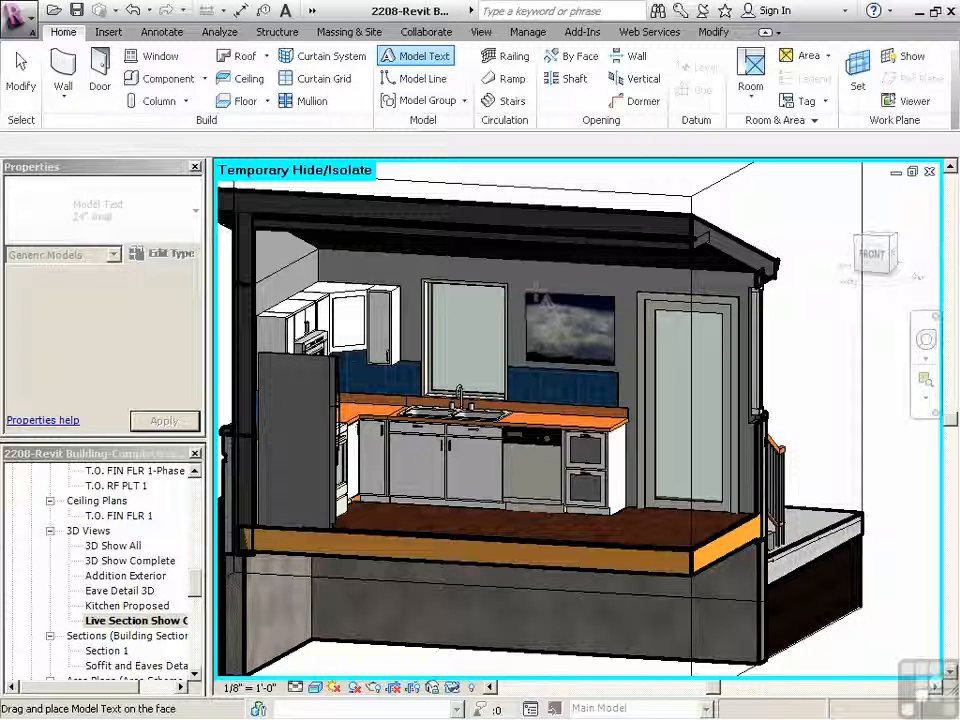
{"action": "key", "text": "Escape"}
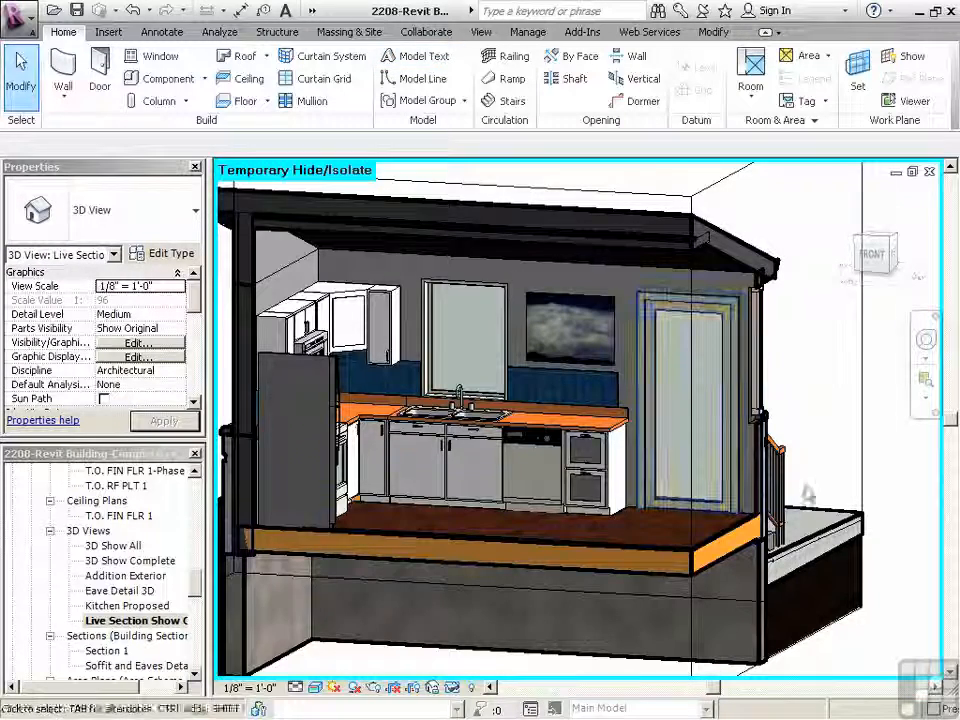
{"action": "left_click", "coordinate": [133, 11]}
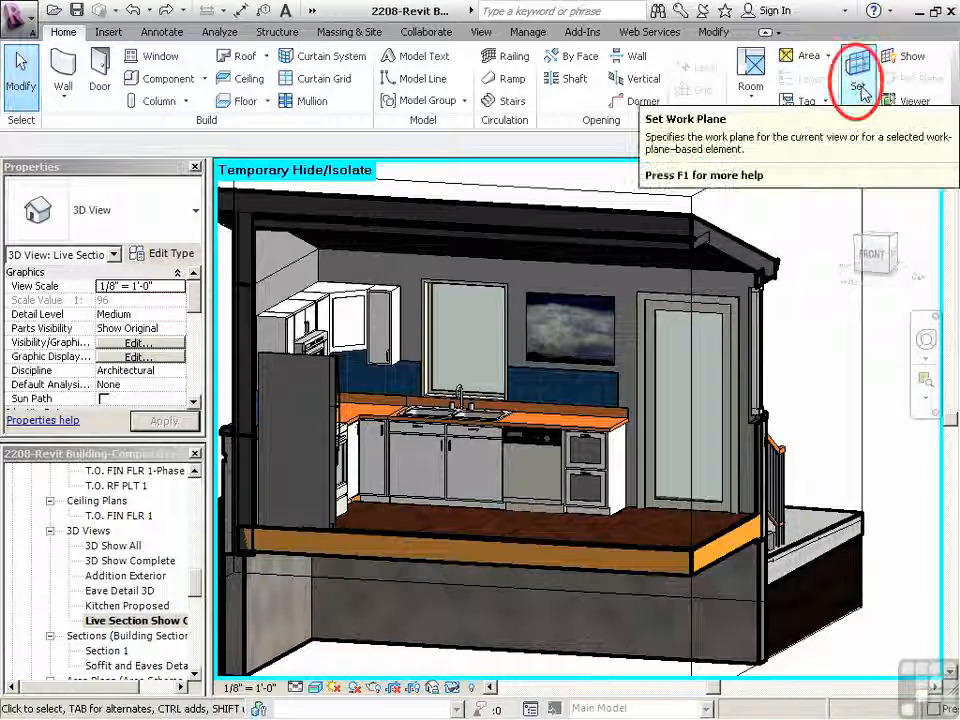
Set the work plane by picking the face of the kitchen's rear wall that holds the decal.
{"action": "left_click", "coordinate": [860, 88]}
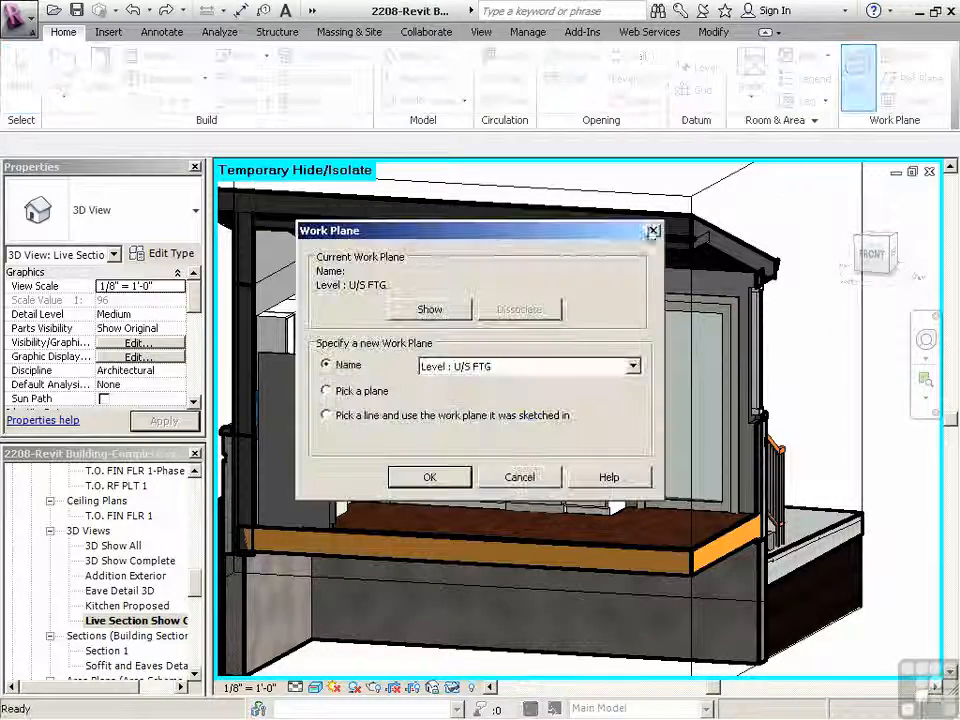
{"action": "left_click", "coordinate": [428, 477]}
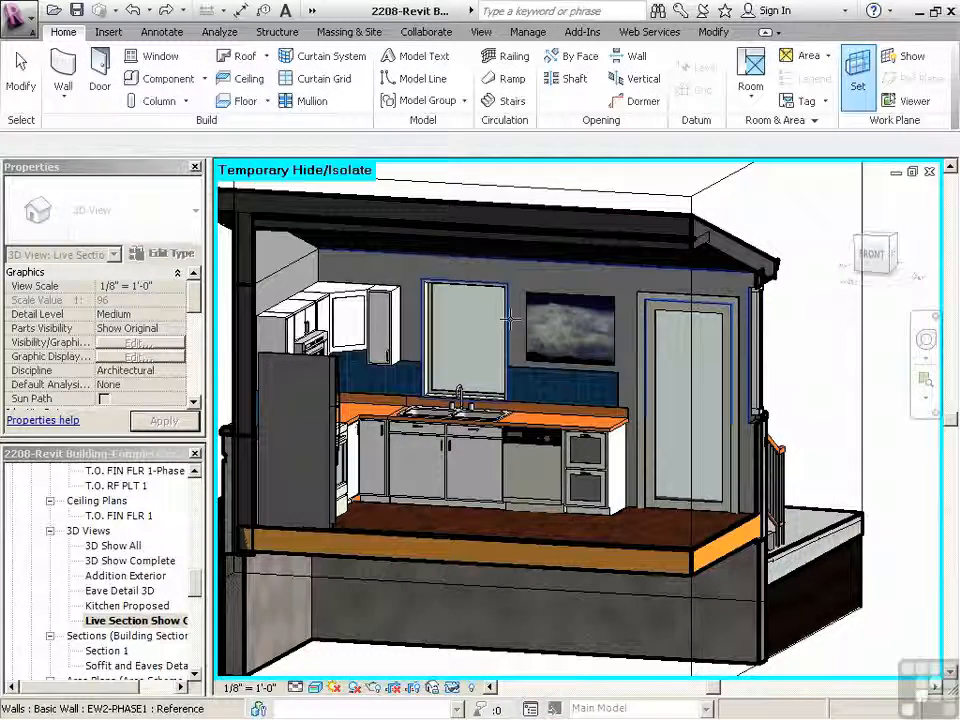
{"action": "left_click", "coordinate": [510, 318]}
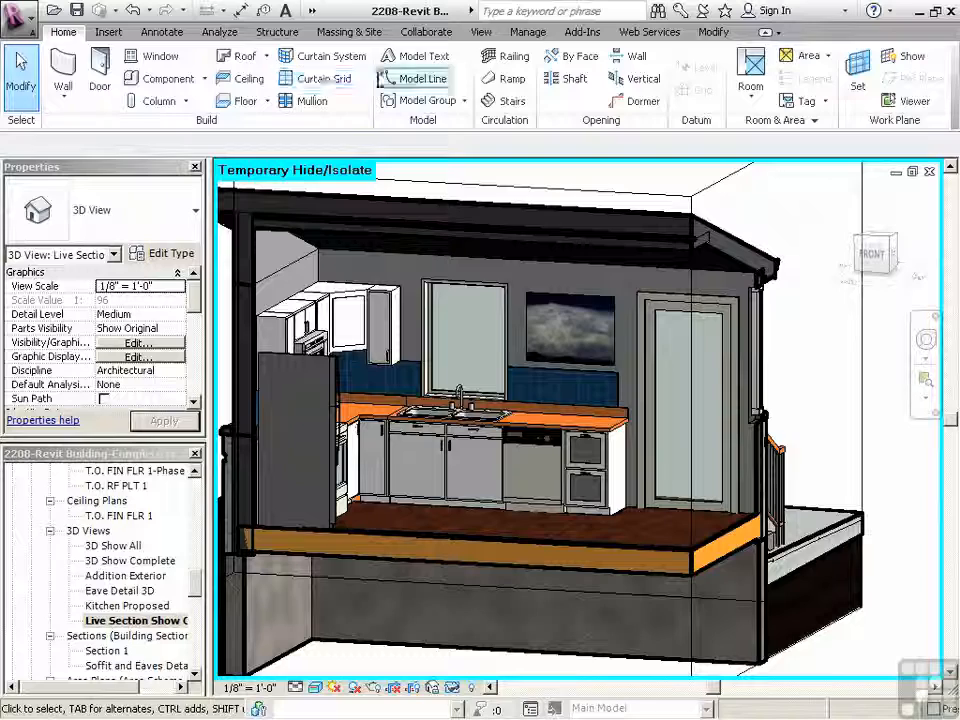
Place model text with the default wording "Model Text" on the kitchen wall, starting near the decal's window-side edge.
{"action": "left_click", "coordinate": [405, 65]}
{"action": "left_click", "coordinate": [491, 489]}
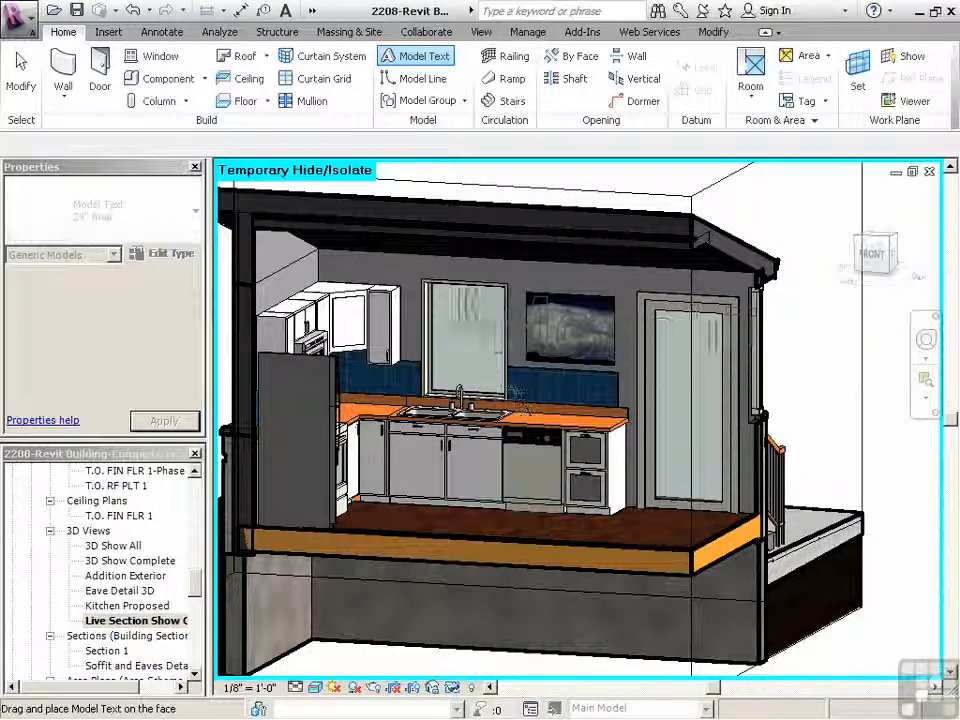
{"action": "left_click", "coordinate": [520, 334]}
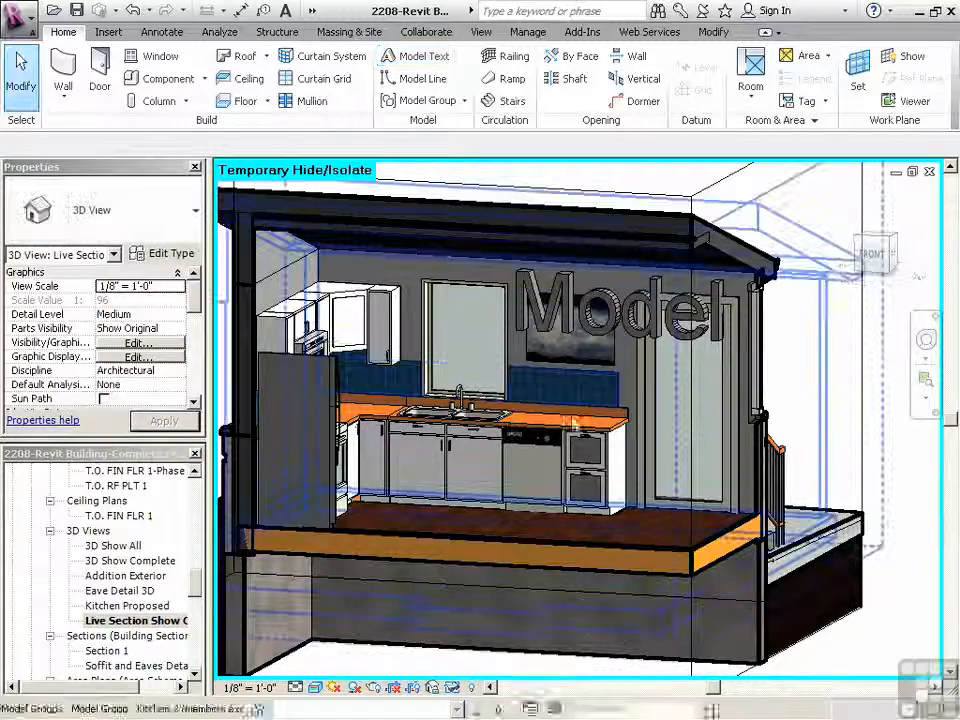
Duplicate the placed model text's 24" Arial type under the name 1.
{"action": "scroll", "coordinate": [597, 358], "scroll_direction": "down", "scroll_amount": 5}
{"action": "middle_click_drag", "start_coordinate": [774, 407], "coordinate": [677, 253], "text": "shift"}
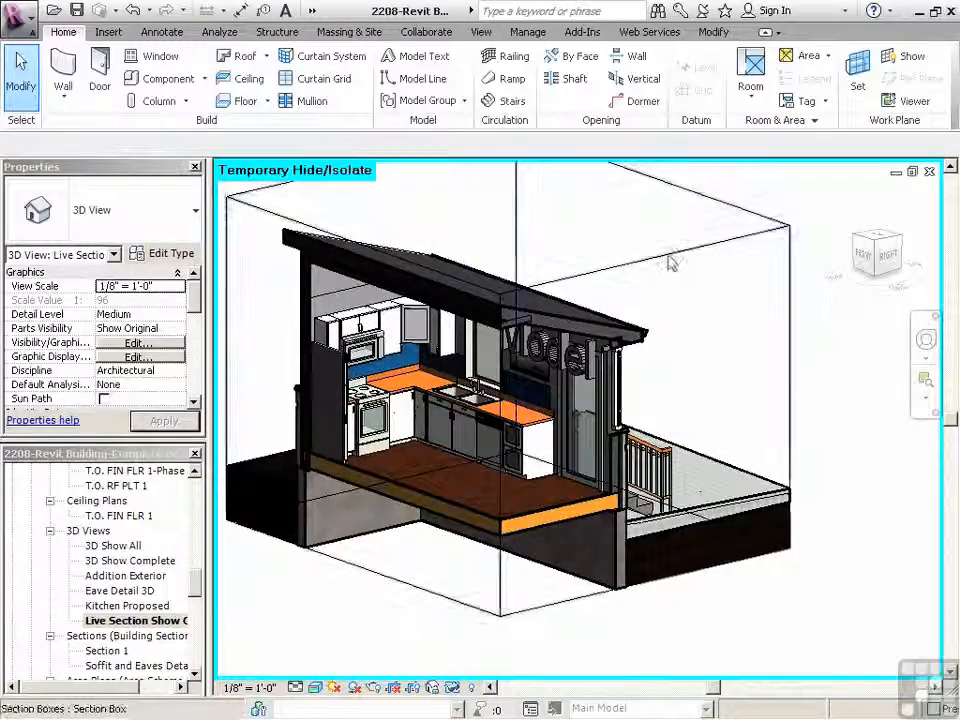
{"action": "left_click", "coordinate": [671, 261]}
{"action": "middle_click_drag", "start_coordinate": [648, 425], "coordinate": [741, 503], "text": "shift"}
{"action": "key", "text": "Escape"}
{"action": "middle_click_drag", "start_coordinate": [674, 405], "coordinate": [608, 440], "text": "shift"}
{"action": "scroll", "coordinate": [580, 405], "scroll_direction": "up", "scroll_amount": 5}
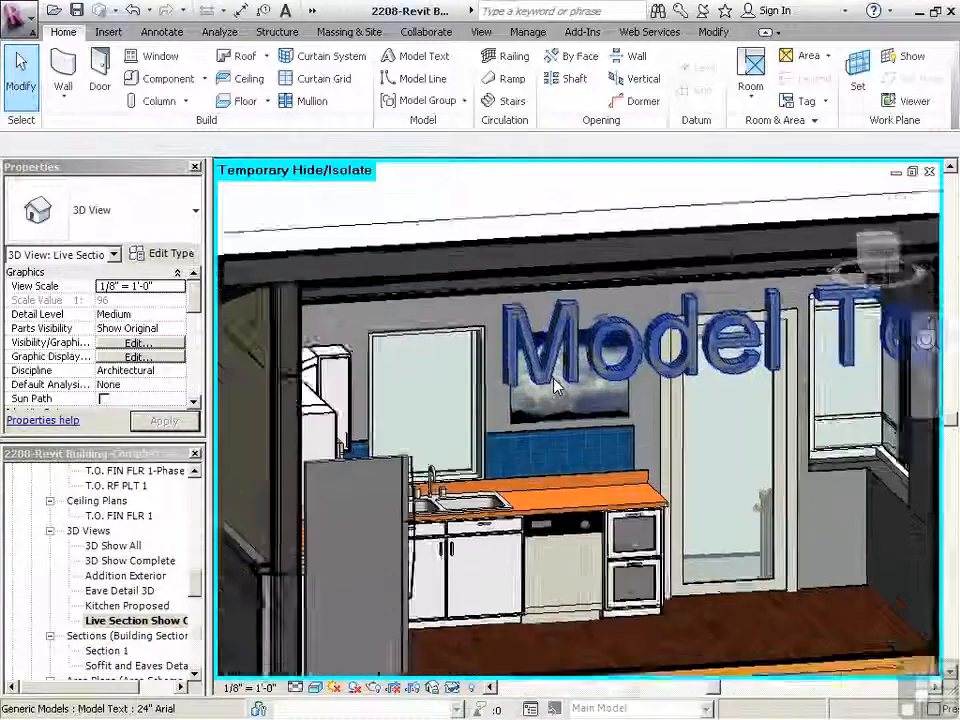
{"action": "left_click", "coordinate": [571, 373]}
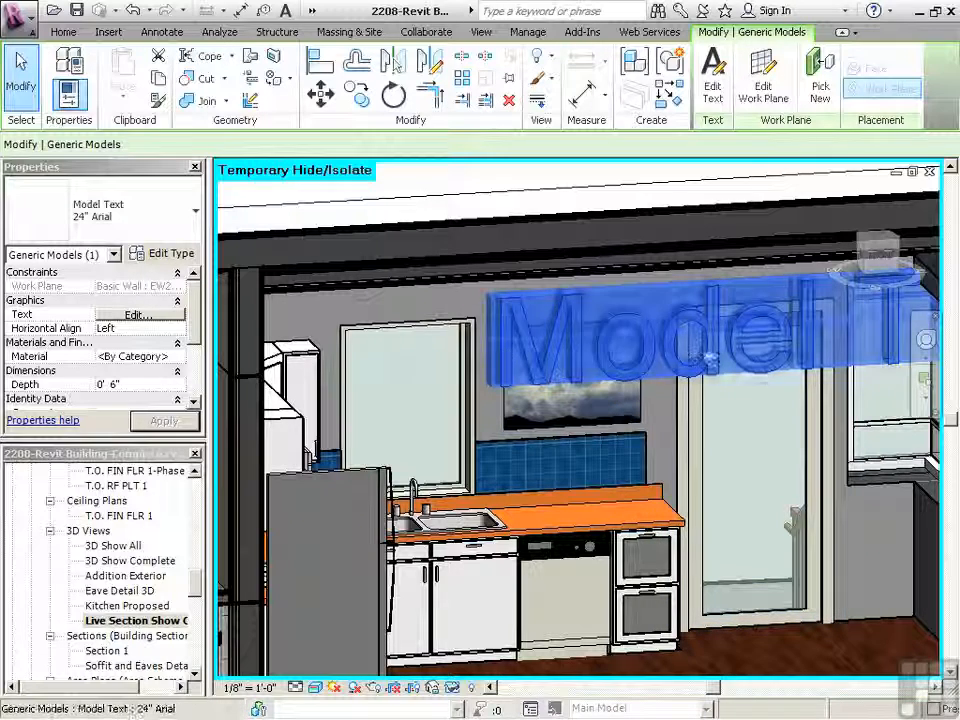
{"action": "left_click", "coordinate": [162, 253]}
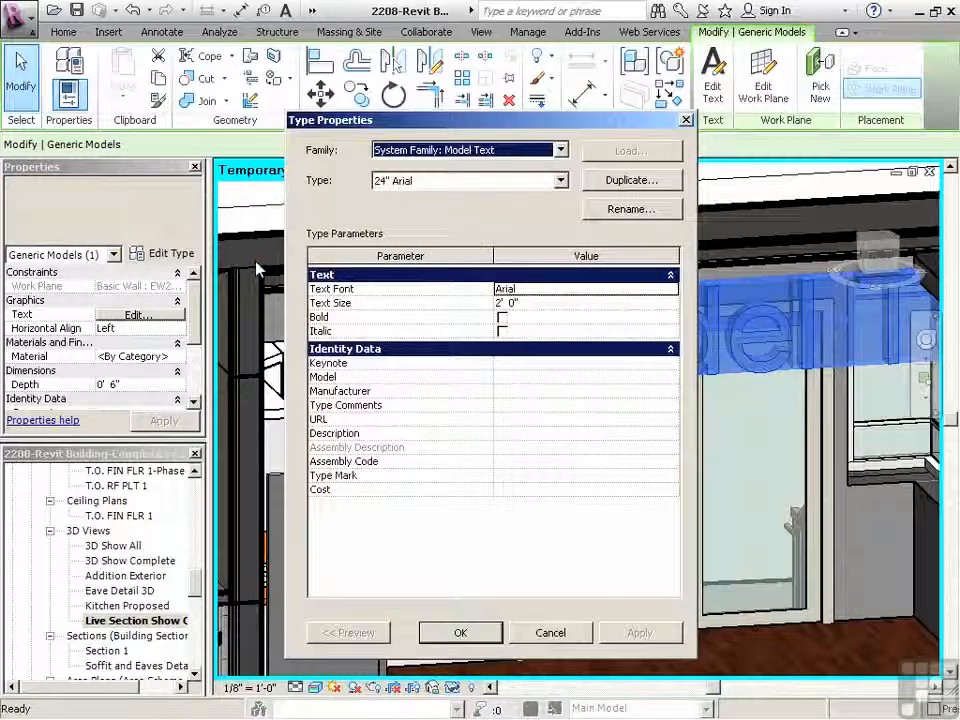
{"action": "left_click", "coordinate": [628, 180]}
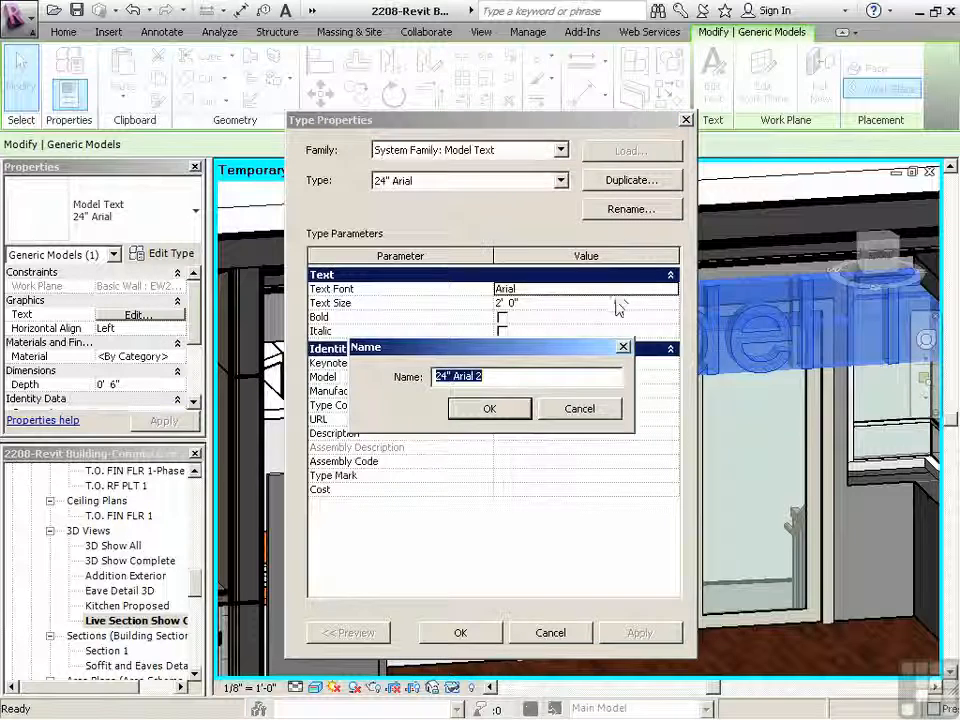
{"action": "left_click", "coordinate": [489, 411]}
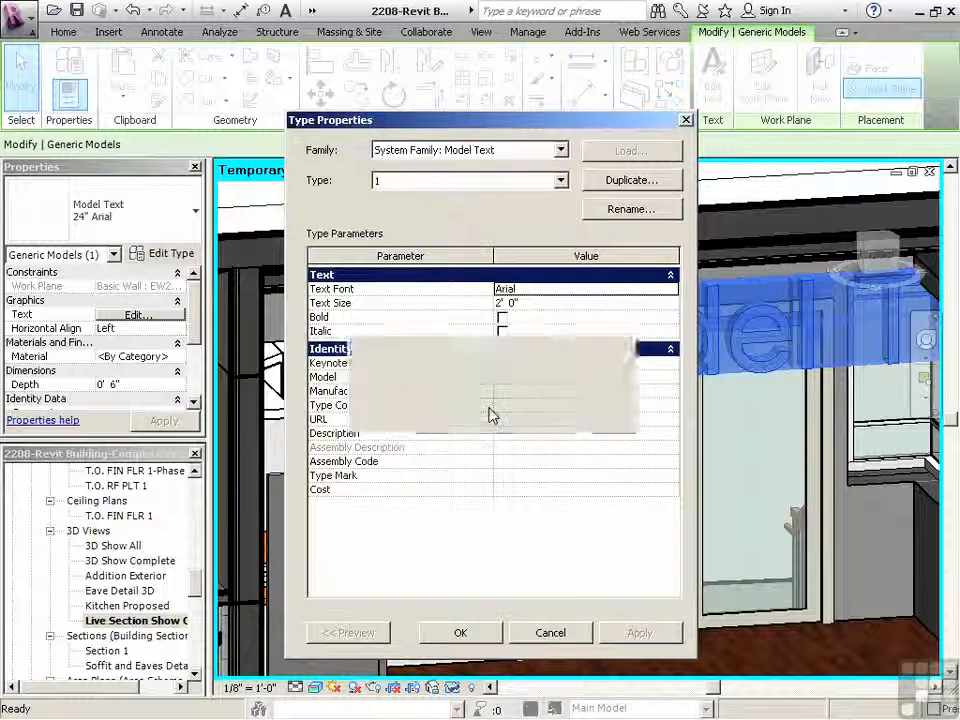
Set the new text type's font to Bodoni MT Condensed and its size to 6", and accept the type.
{"action": "left_click", "coordinate": [560, 290]}
{"action": "left_click", "coordinate": [670, 289]}
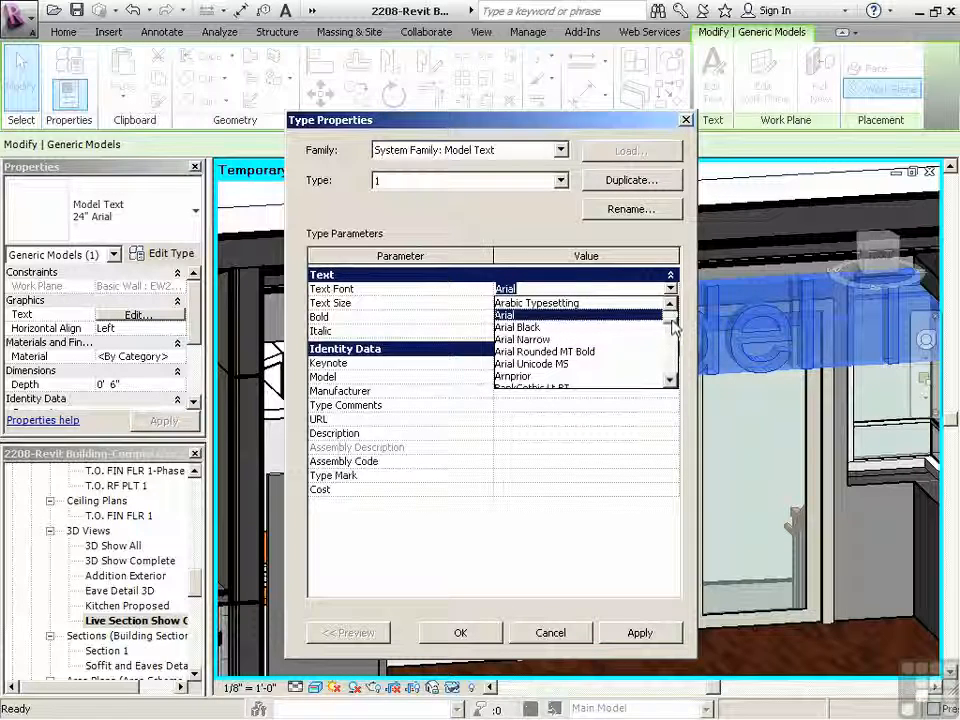
{"action": "left_click_drag", "start_coordinate": [676, 320], "coordinate": [676, 330]}
{"action": "left_click", "coordinate": [584, 340]}
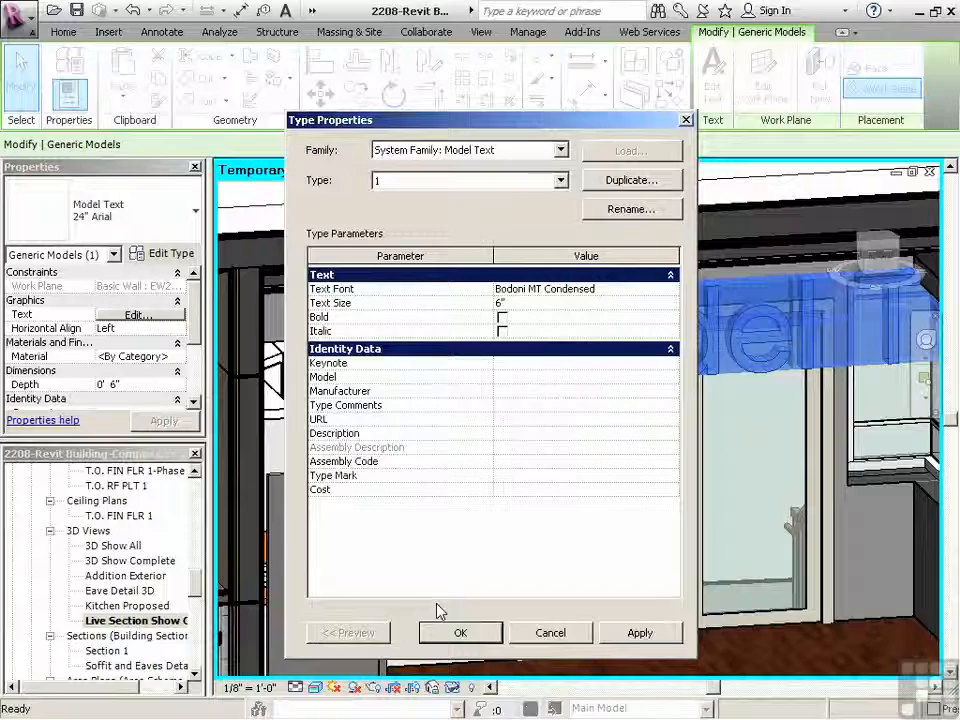
{"action": "left_click", "coordinate": [487, 640]}
Set the model text's depth to 1/2".
{"action": "scroll", "coordinate": [530, 425], "scroll_direction": "up", "scroll_amount": 5}
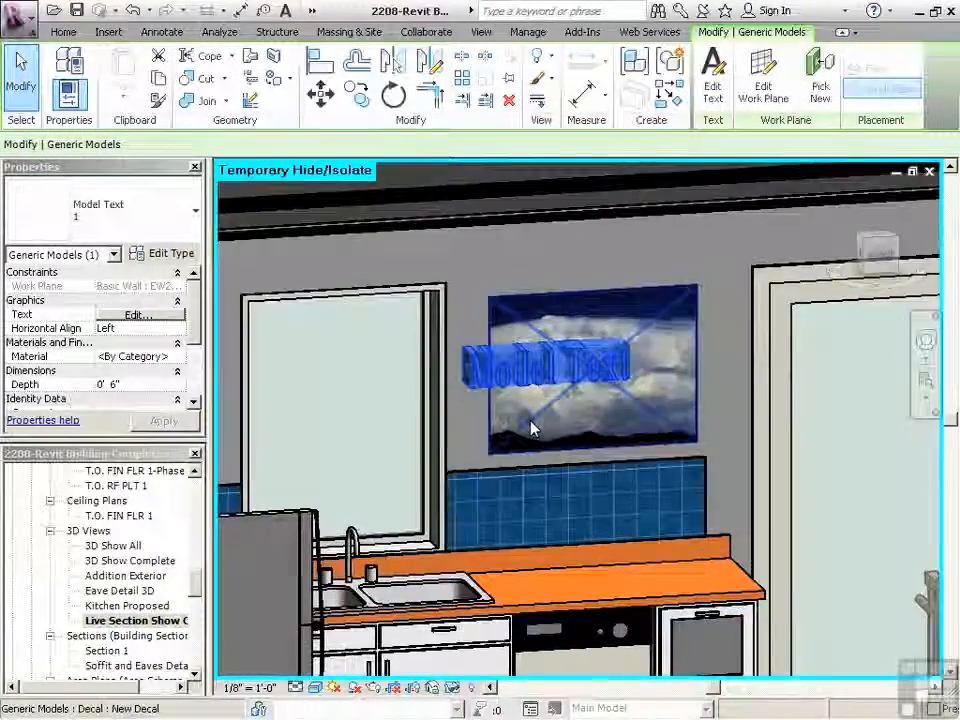
{"action": "scroll", "coordinate": [530, 440], "scroll_direction": "down", "scroll_amount": 2}
{"action": "mouse_move", "coordinate": [493, 426]}
{"action": "middle_mouse_down", "text": "shift"}
{"action": "mouse_move", "coordinate": [531, 439]}
{"action": "mouse_move", "coordinate": [160, 412]}
{"action": "middle_mouse_up", "text": "shift"}
{"action": "left_click", "coordinate": [135, 385]}
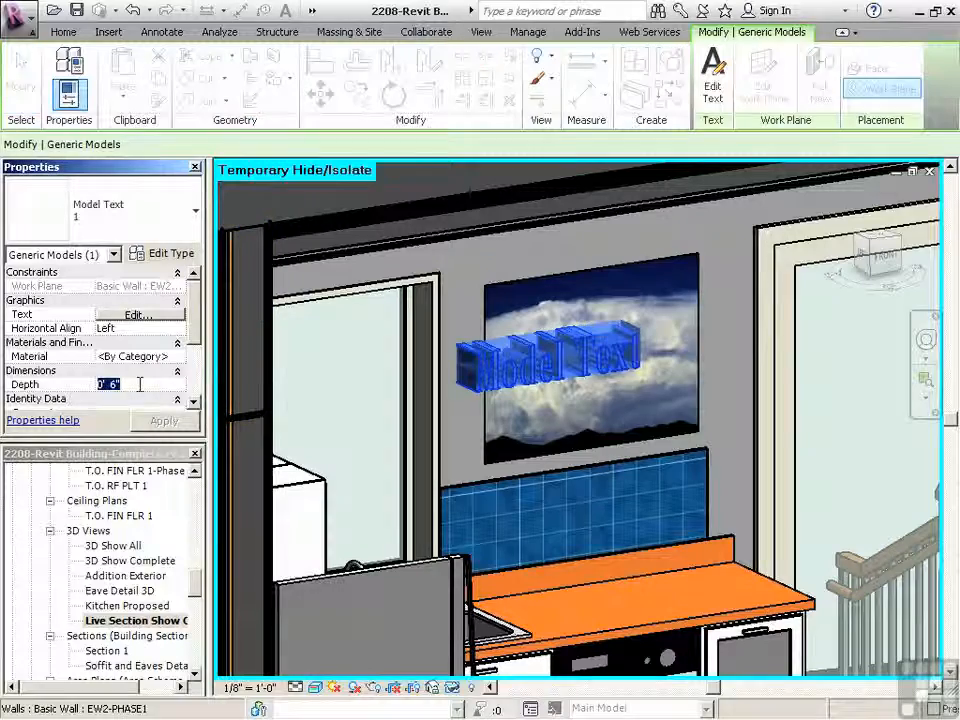
{"action": "type", "text": "1/2\""}
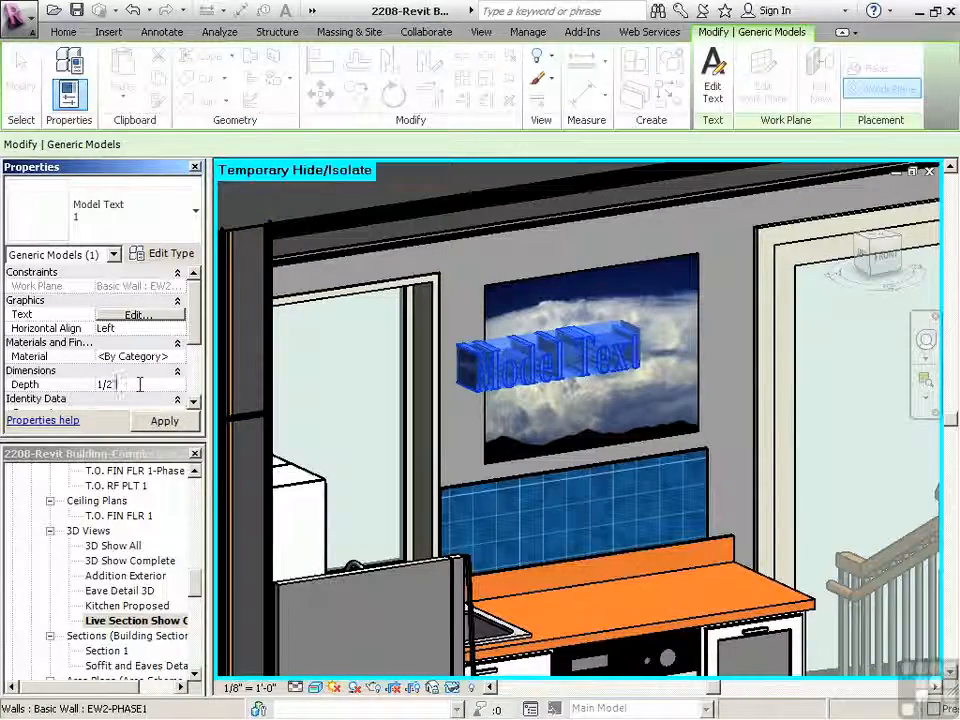
Move the model text up the wall to just above the sky picture.
{"action": "middle_click_drag", "start_coordinate": [482, 420], "coordinate": [460, 369], "text": "shift"}
{"action": "left_click_drag", "start_coordinate": [459, 369], "coordinate": [454, 274]}
{"action": "mouse_move", "coordinate": [454, 364]}
{"action": "middle_mouse_down", "text": "shift"}
{"action": "mouse_move", "coordinate": [574, 444]}
{"action": "mouse_move", "coordinate": [285, 313]}
{"action": "middle_mouse_up", "text": "shift"}
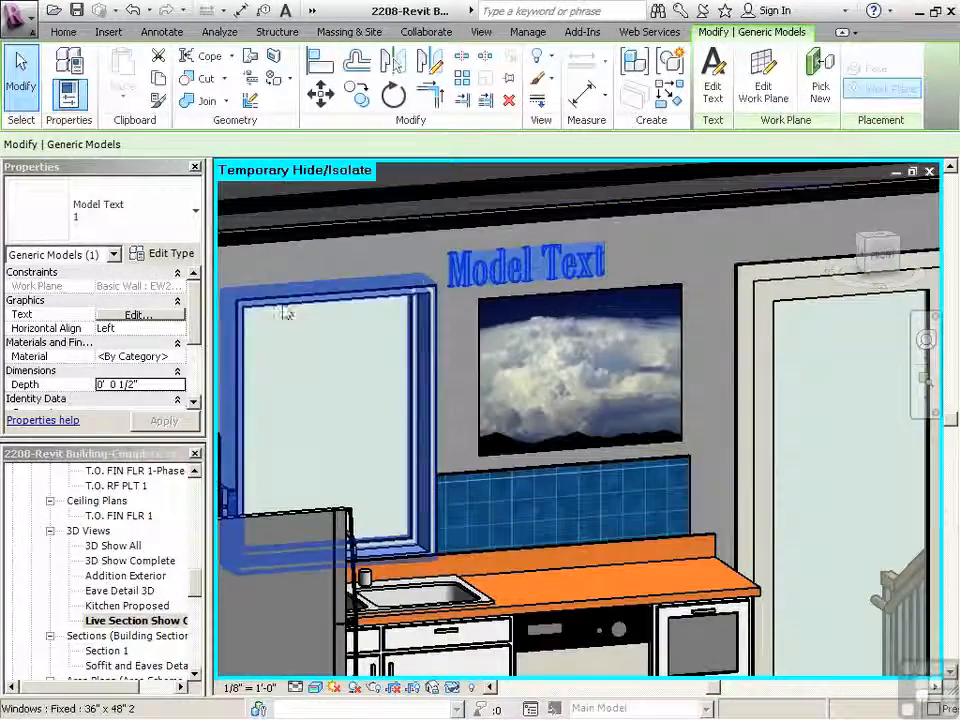
Change the model text's wording to "Dad's Kitchen" and shift it slightly toward the glass door above the picture.
{"action": "left_click", "coordinate": [137, 315]}
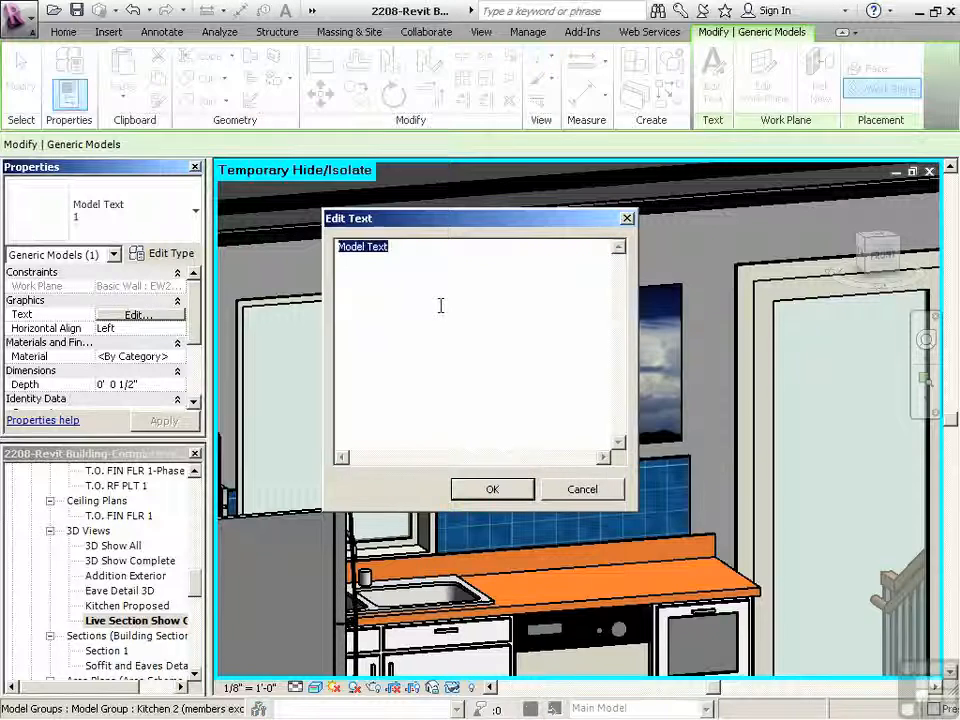
{"action": "type", "text": "D"}
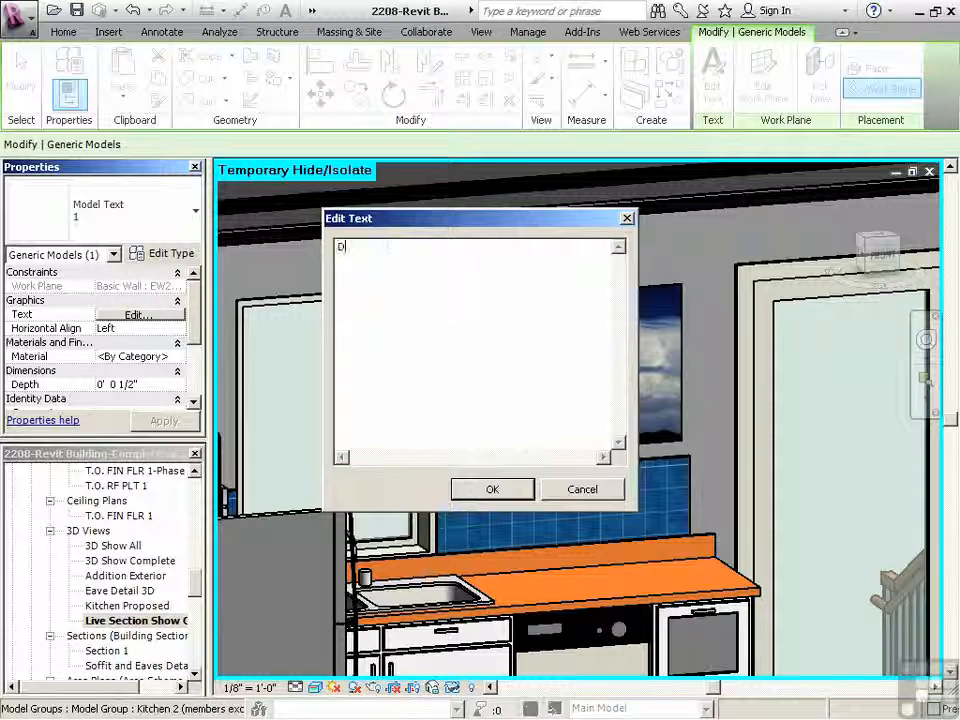
{"action": "type", "text": "ad's Kitche"}
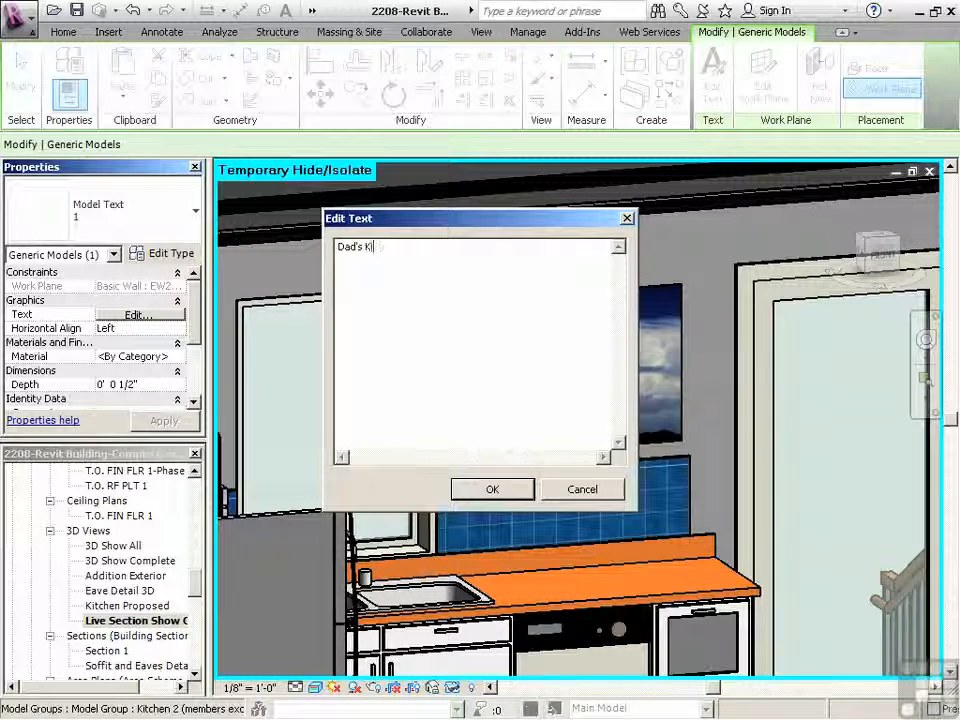
{"action": "left_click", "coordinate": [492, 489]}
{"action": "key", "text": "Escape"}
{"action": "left_click", "coordinate": [588, 260]}
{"action": "left_click_drag", "start_coordinate": [588, 260], "coordinate": [603, 258]}
Assign the Metal - Chrome material to the "Dad's Kitchen" model text.
{"action": "scroll", "coordinate": [490, 434], "scroll_direction": "down", "scroll_amount": 3}
{"action": "middle_click_drag", "start_coordinate": [664, 528], "coordinate": [556, 352], "text": "shift"}
{"action": "scroll", "coordinate": [556, 352], "scroll_direction": "up", "scroll_amount": 2}
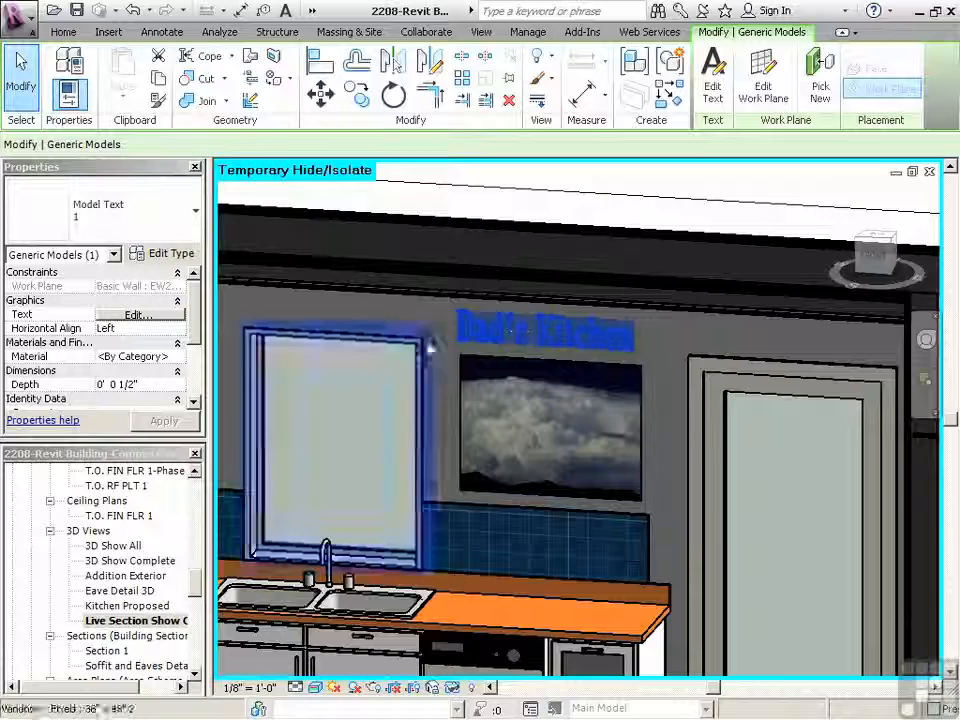
{"action": "scroll", "coordinate": [440, 352], "scroll_direction": "up", "scroll_amount": 1}
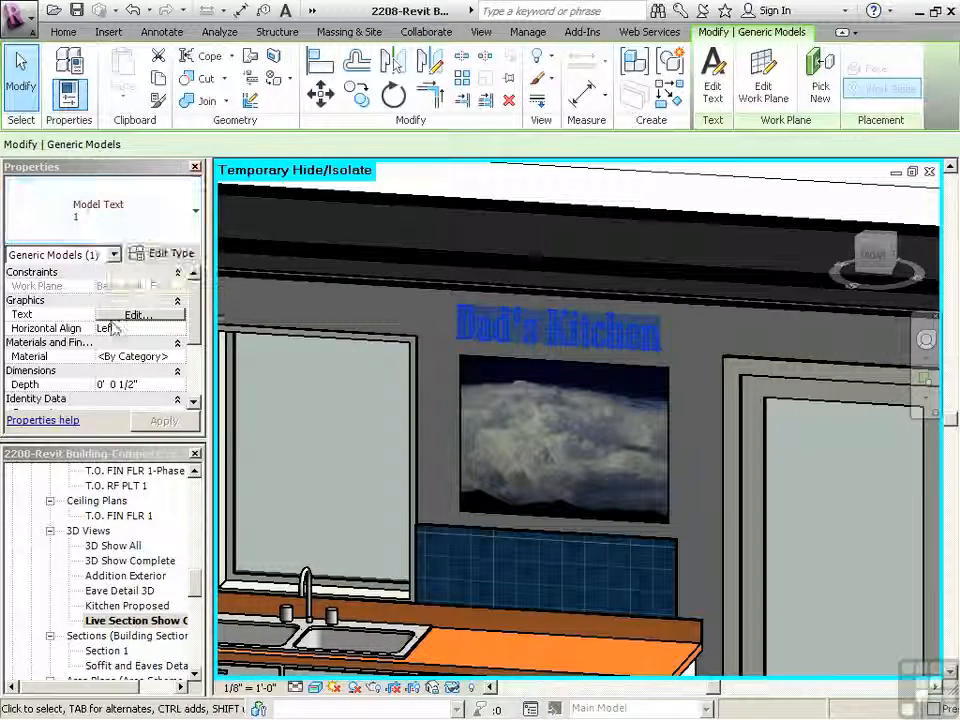
{"action": "left_click", "coordinate": [154, 358]}
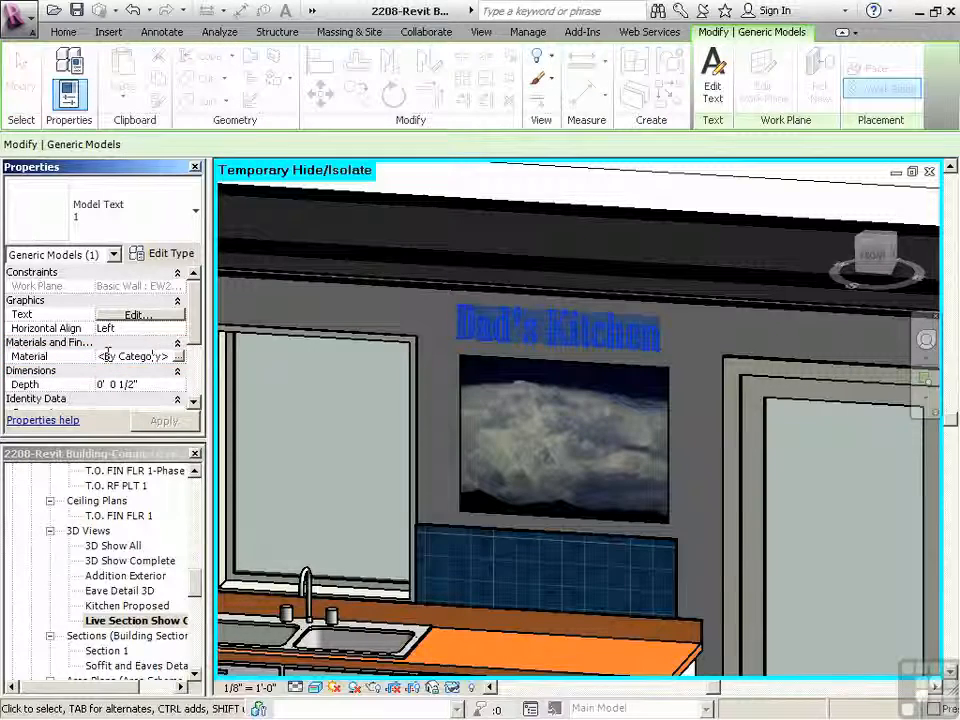
{"action": "left_click", "coordinate": [180, 357]}
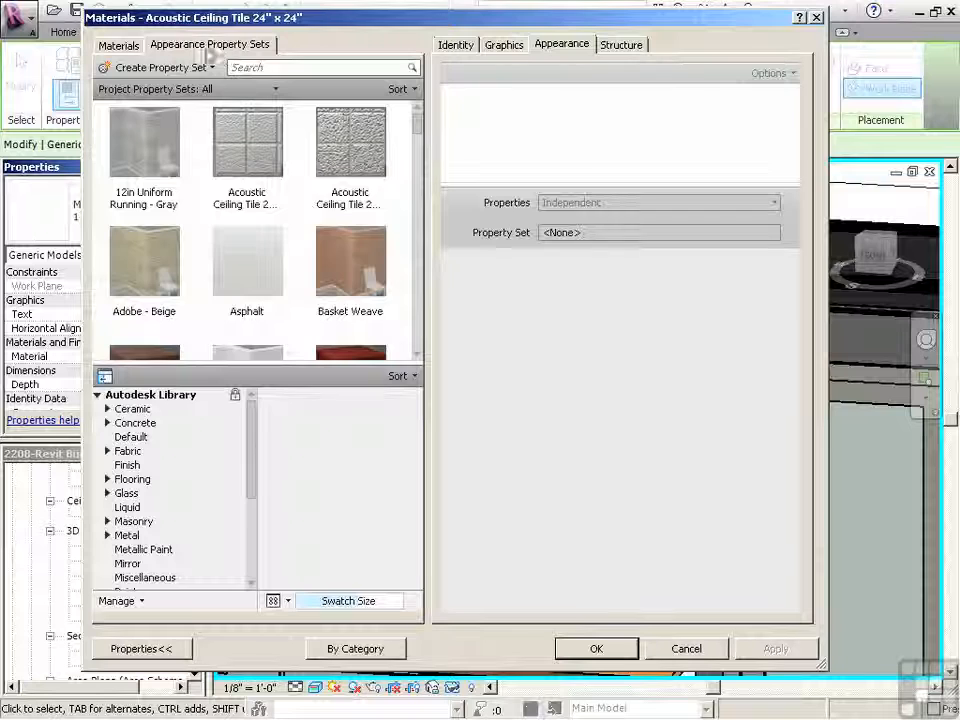
{"action": "left_click", "coordinate": [118, 47]}
{"action": "left_click", "coordinate": [127, 198]}
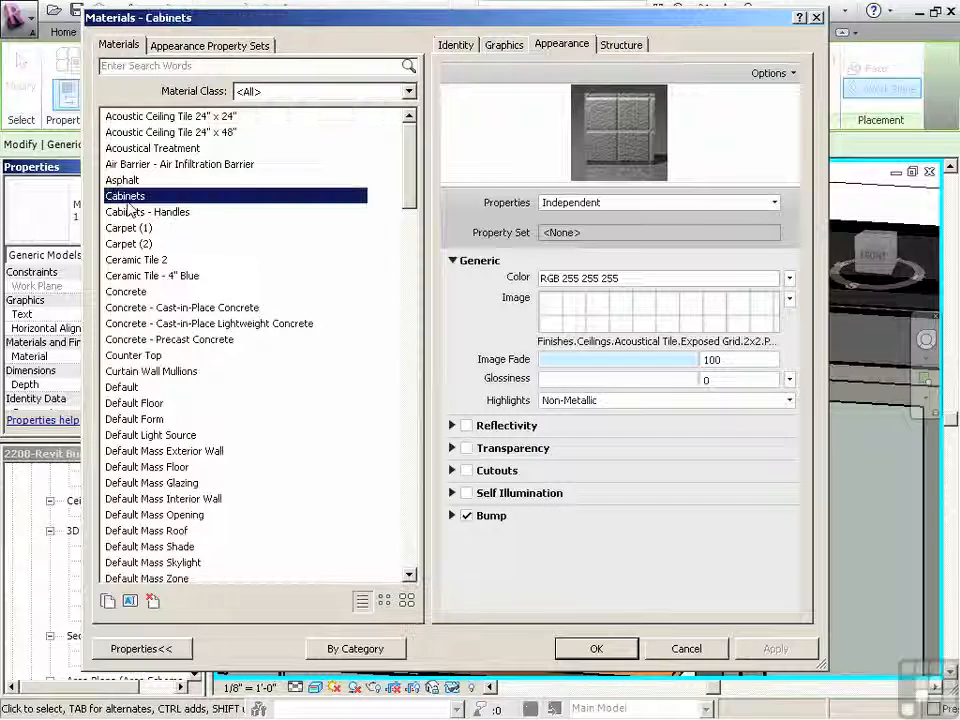
{"action": "scroll", "coordinate": [128, 208], "scroll_direction": "down", "scroll_amount": 15}
{"action": "left_click", "coordinate": [155, 276]}
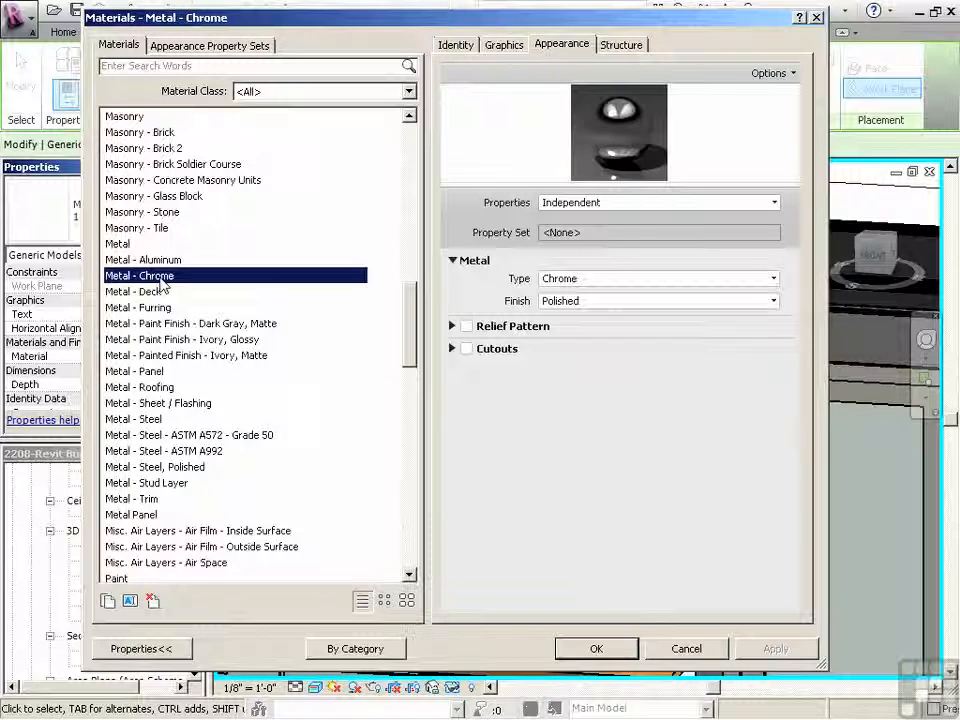
{"action": "left_click", "coordinate": [592, 648]}
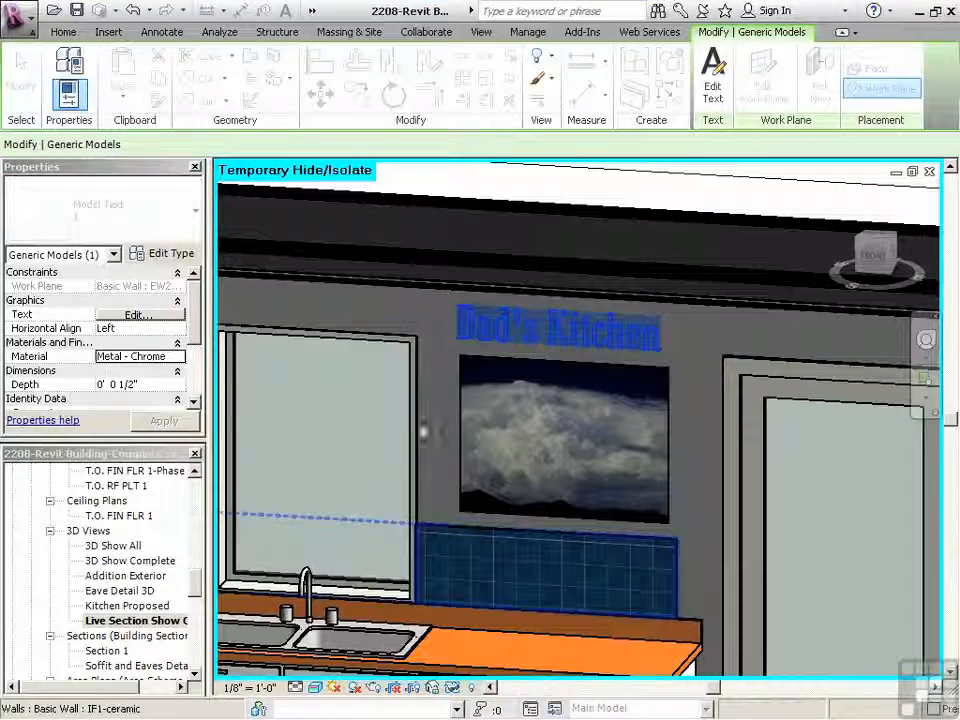
Change the "Dad's Kitchen" model text type's font to Bookman Old Style and make it bold.
{"action": "left_click", "coordinate": [523, 191]}
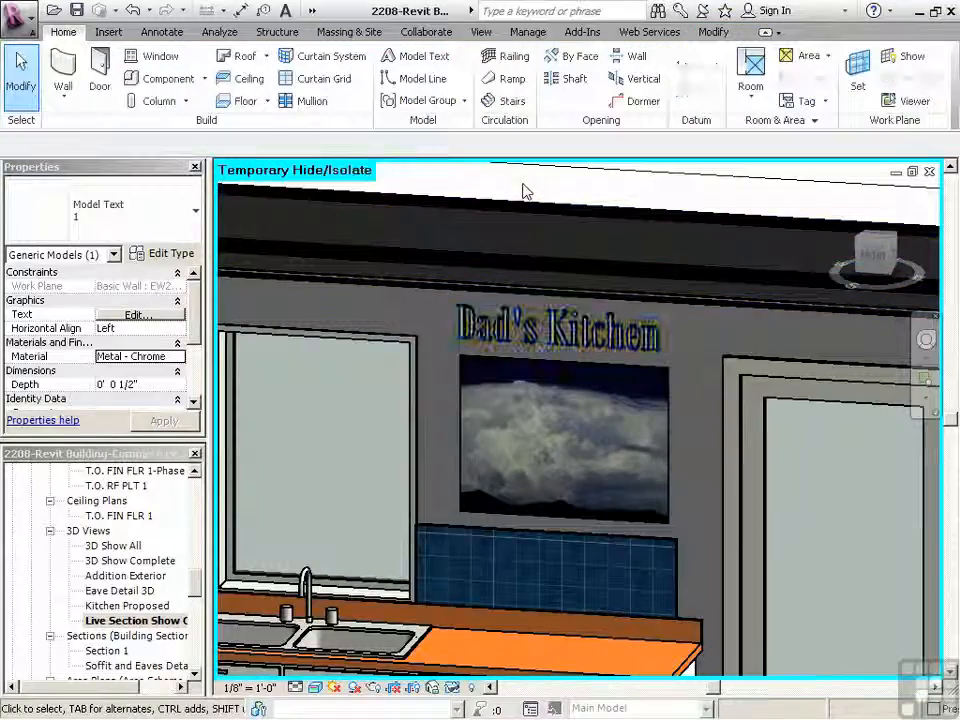
{"action": "scroll", "coordinate": [487, 412], "scroll_direction": "down", "scroll_amount": 1}
{"action": "scroll", "coordinate": [522, 353], "scroll_direction": "up", "scroll_amount": 2}
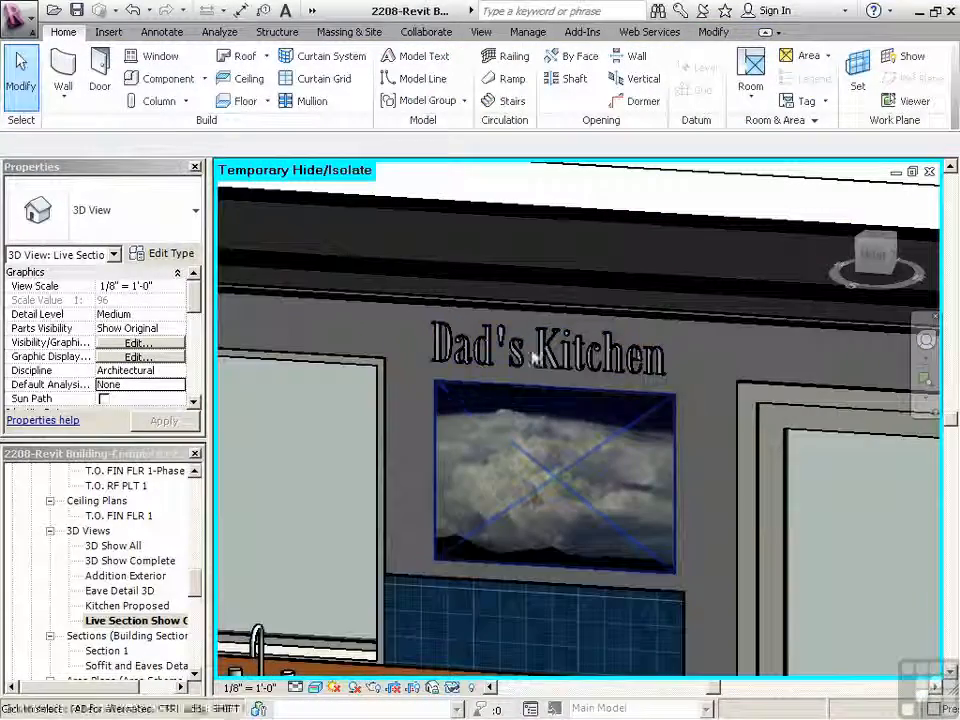
{"action": "left_click", "coordinate": [543, 351]}
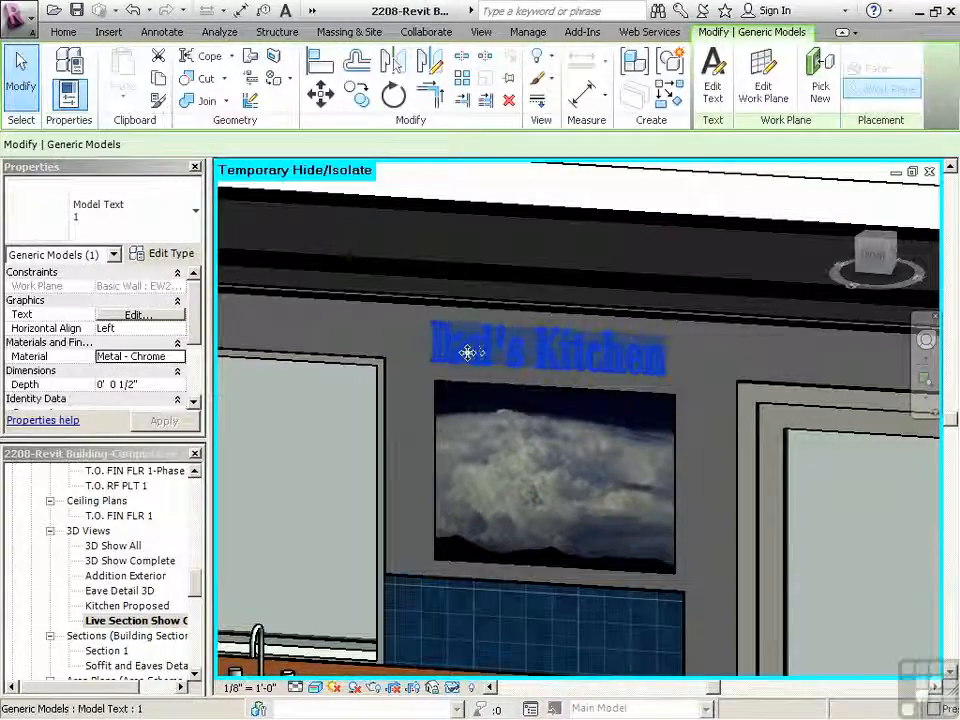
{"action": "left_click", "coordinate": [172, 255]}
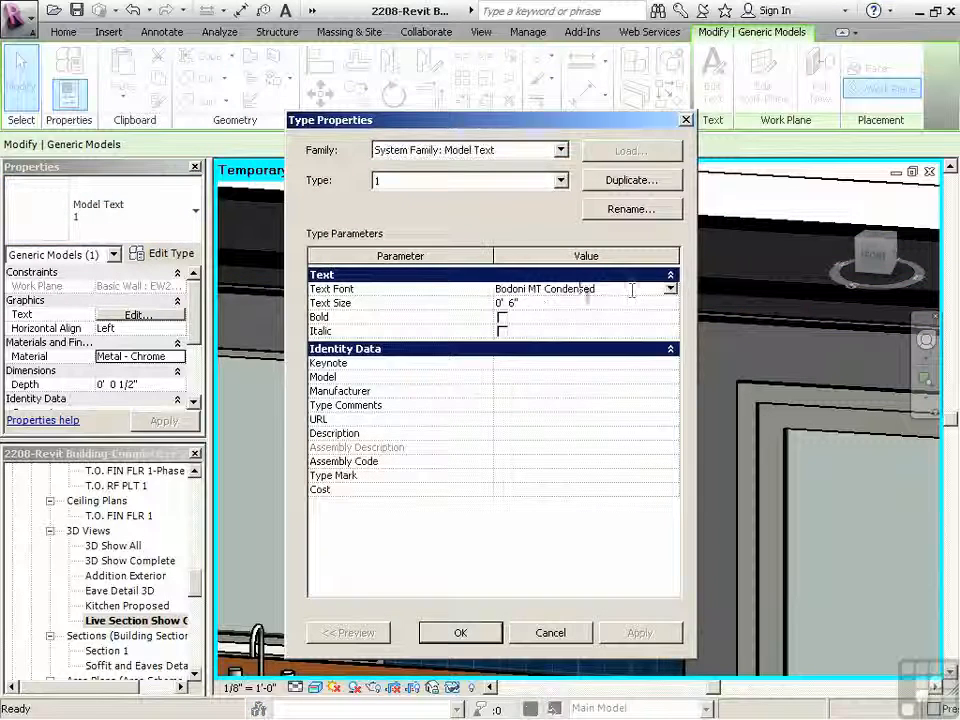
{"action": "left_click", "coordinate": [673, 290]}
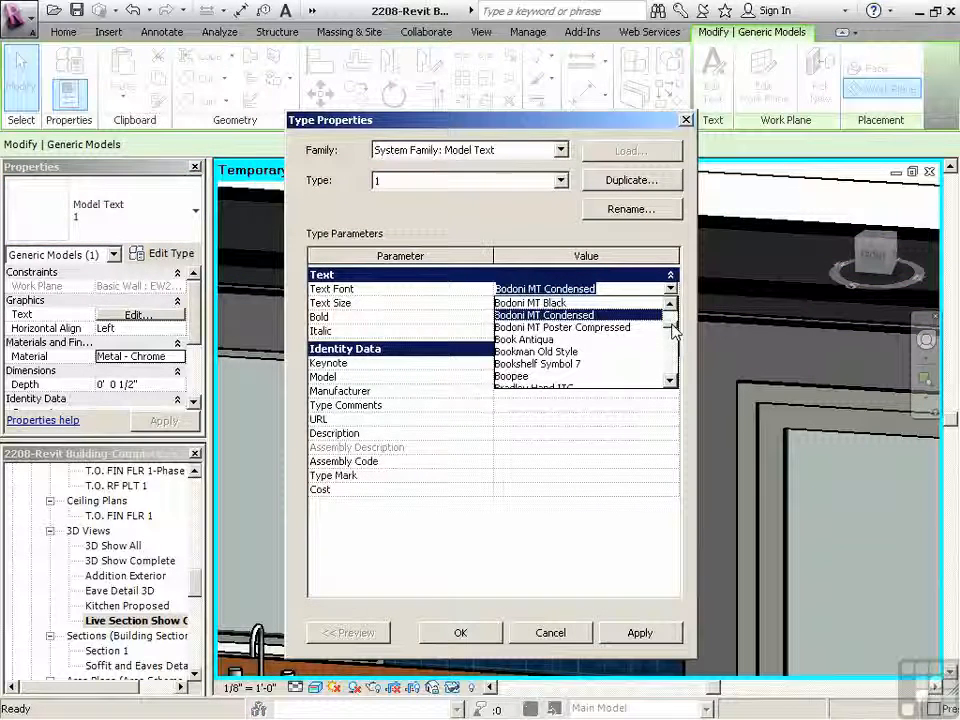
{"action": "left_click", "coordinate": [560, 352]}
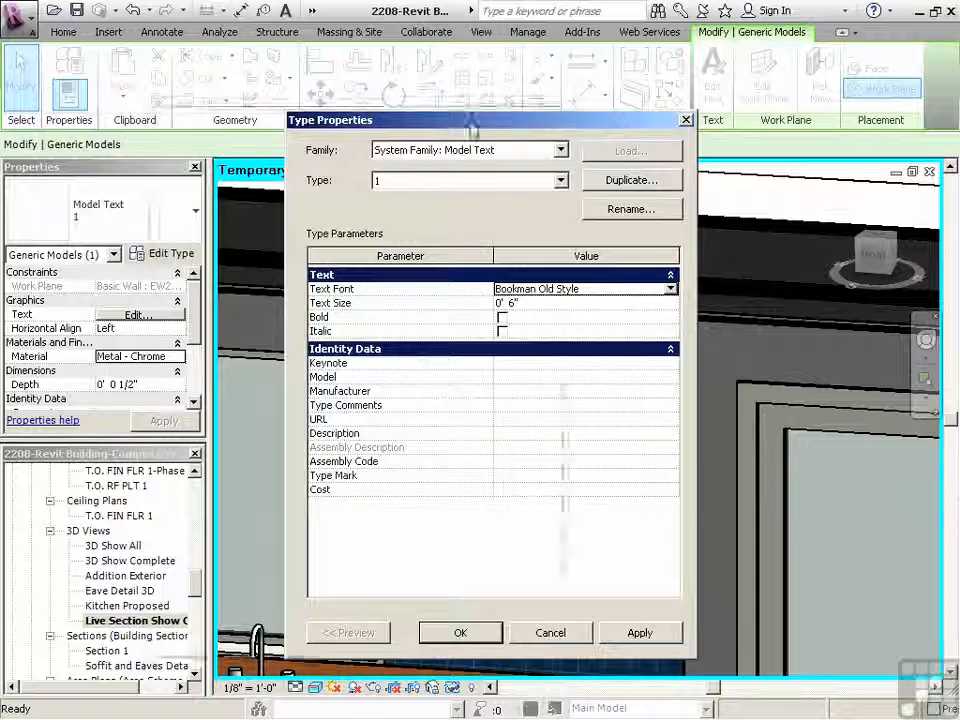
{"action": "left_click_drag", "start_coordinate": [471, 125], "coordinate": [228, 123]}
{"action": "left_click", "coordinate": [405, 633]}
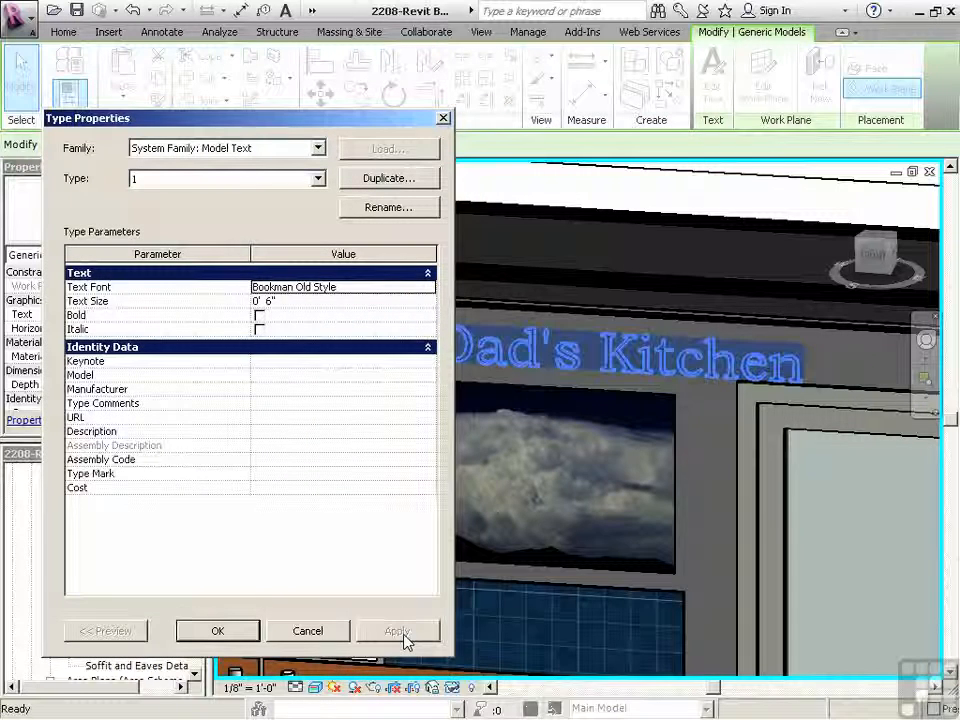
{"action": "left_click", "coordinate": [259, 316]}
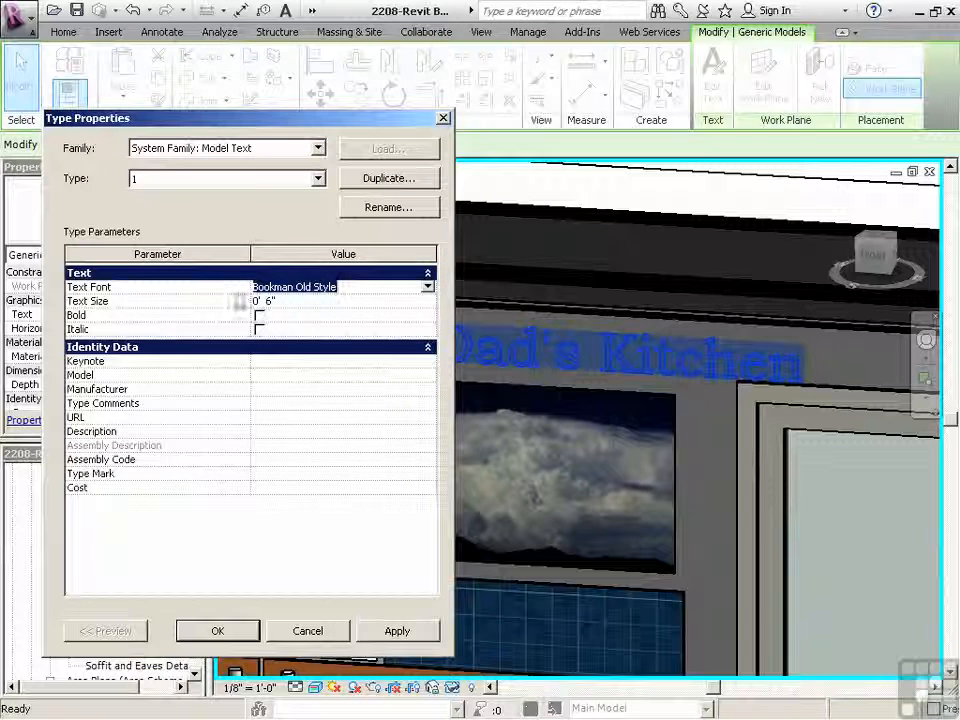
{"action": "left_click", "coordinate": [397, 630]}
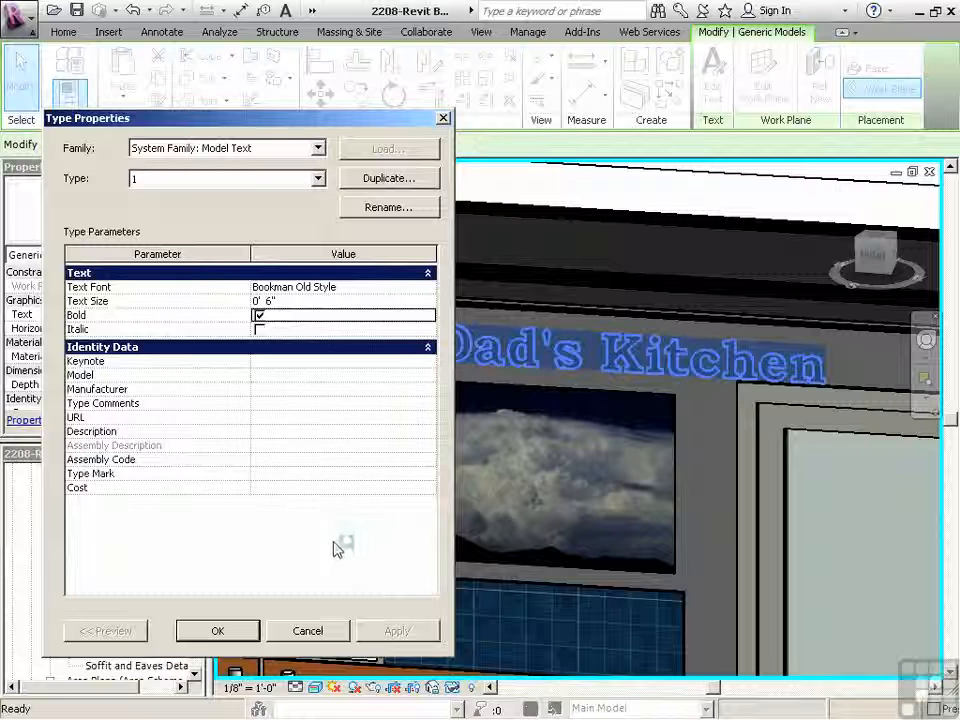
Try a text size of 3" for the model text type.
{"action": "left_click", "coordinate": [268, 301]}
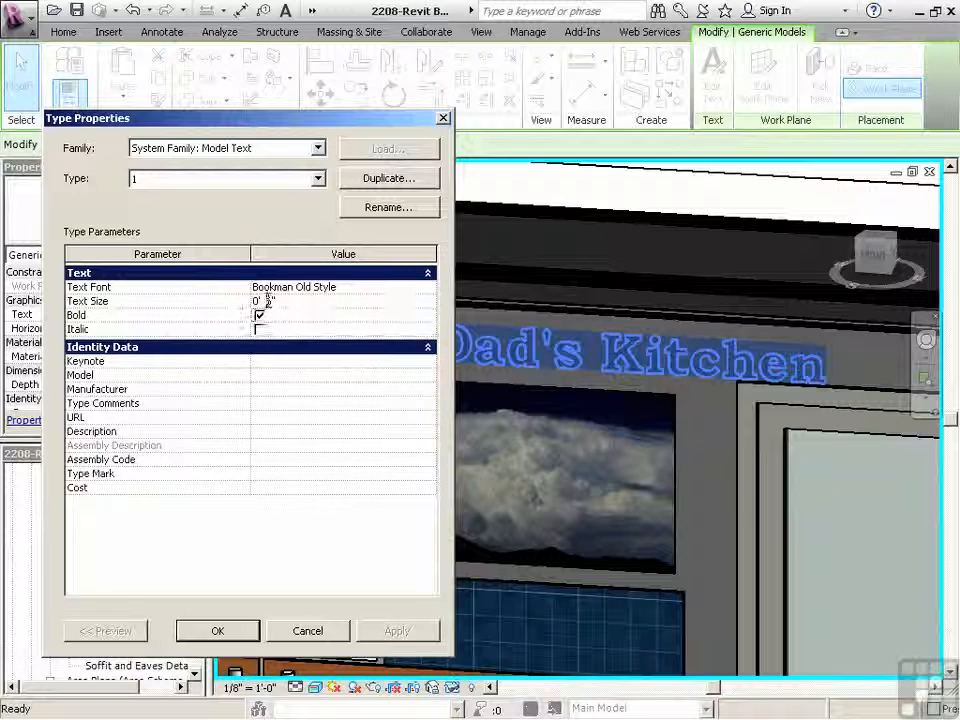
{"action": "left_click_drag", "start_coordinate": [266, 301], "coordinate": [272, 301]}
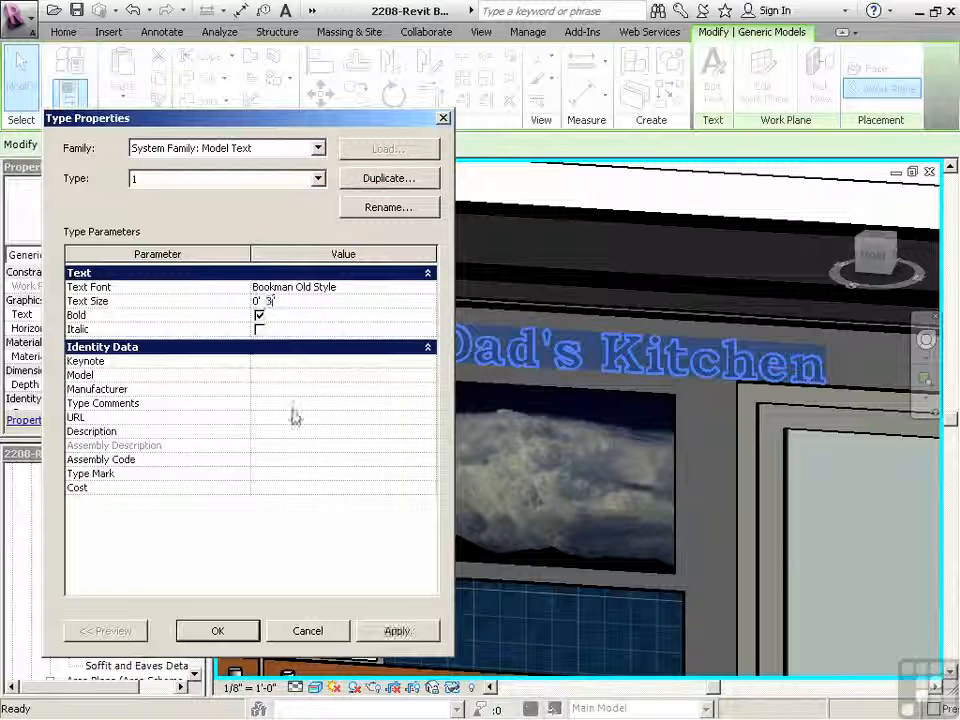
{"action": "left_click", "coordinate": [395, 630]}
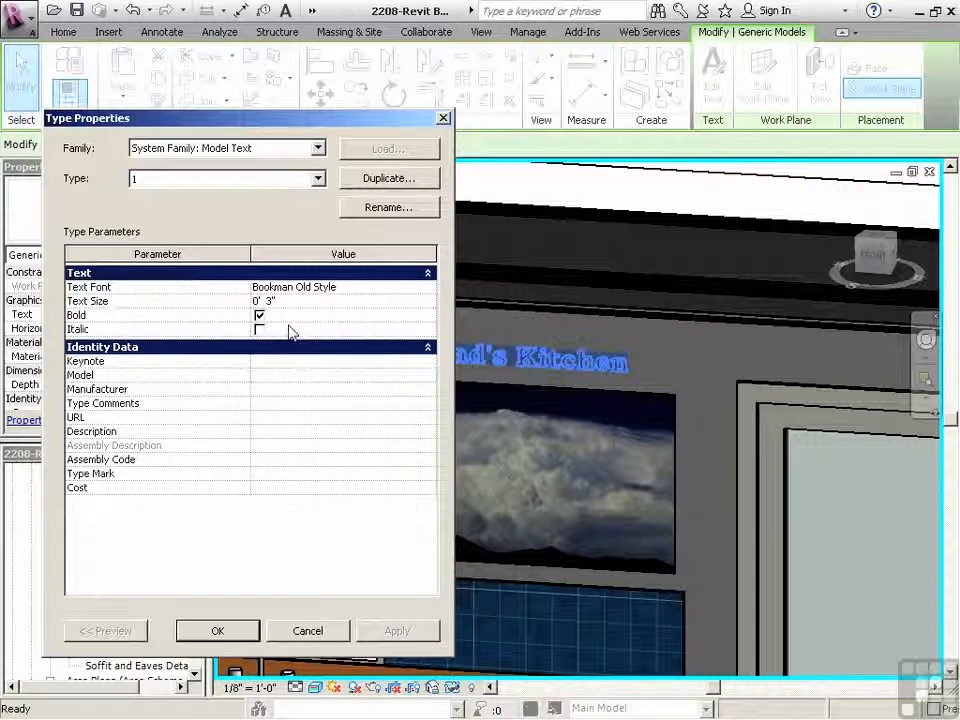
Set the model text type's text size to 4" and deselect the text.
{"action": "left_click_drag", "start_coordinate": [266, 301], "coordinate": [272, 301]}
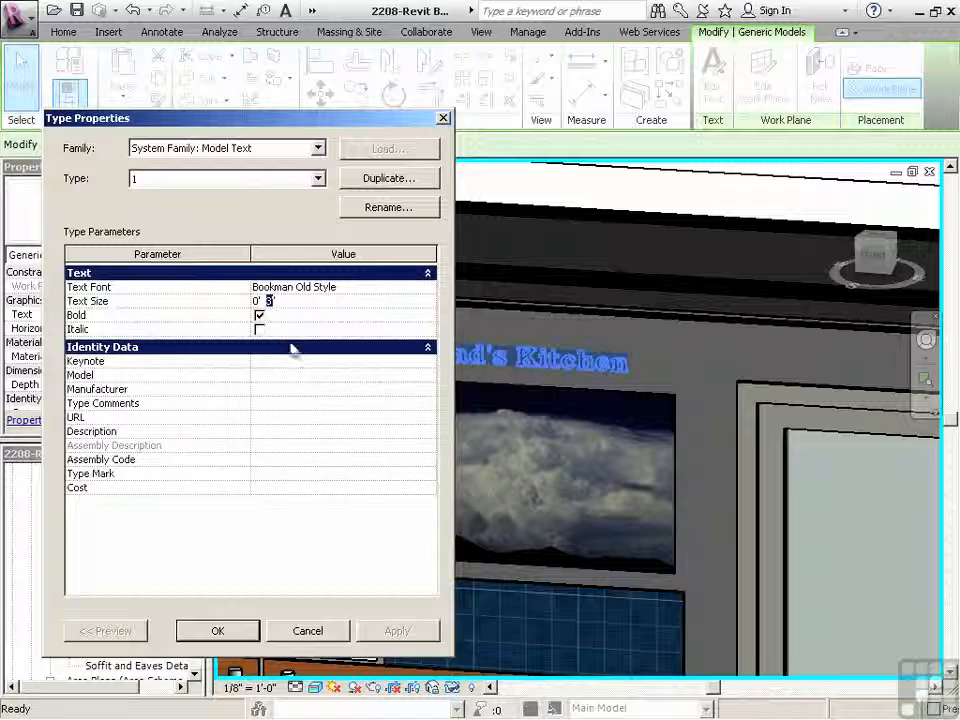
{"action": "left_click", "coordinate": [413, 630]}
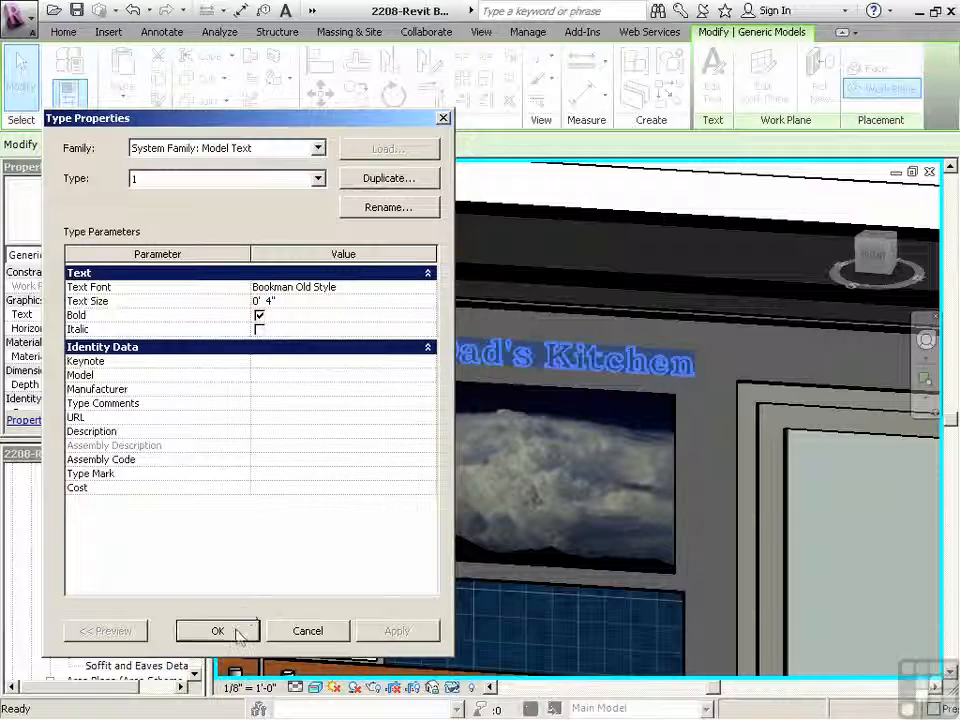
{"action": "left_click", "coordinate": [240, 630]}
{"action": "key", "text": "Escape"}
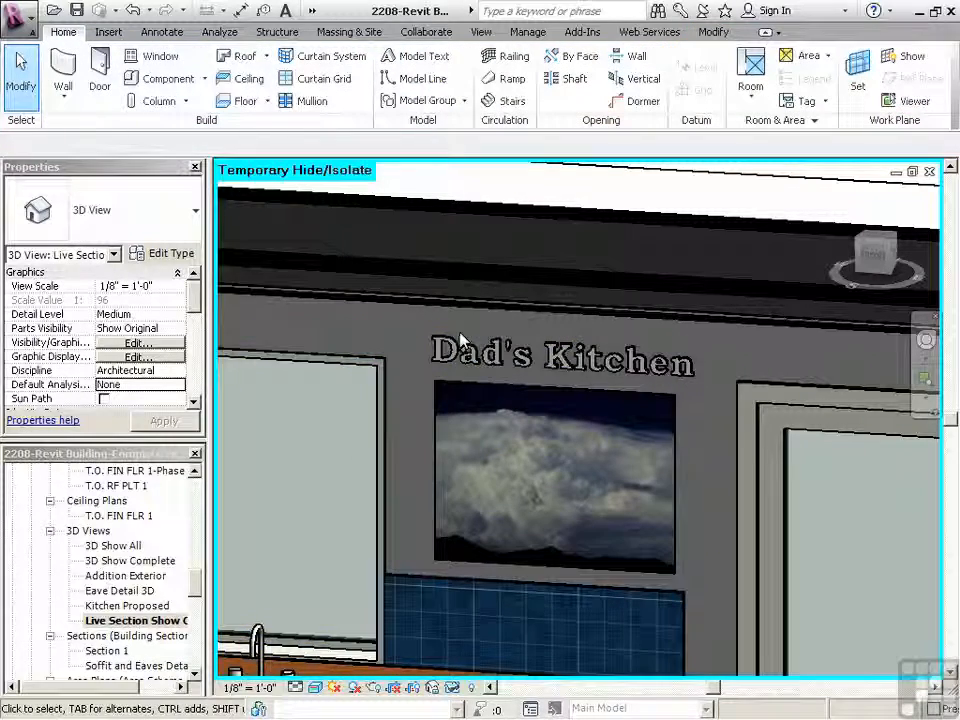
Reset the temporary hide/isolate in the live section 3D view to restore the hidden kitchen elements.
{"action": "scroll", "coordinate": [466, 350], "scroll_direction": "down", "scroll_amount": 2}
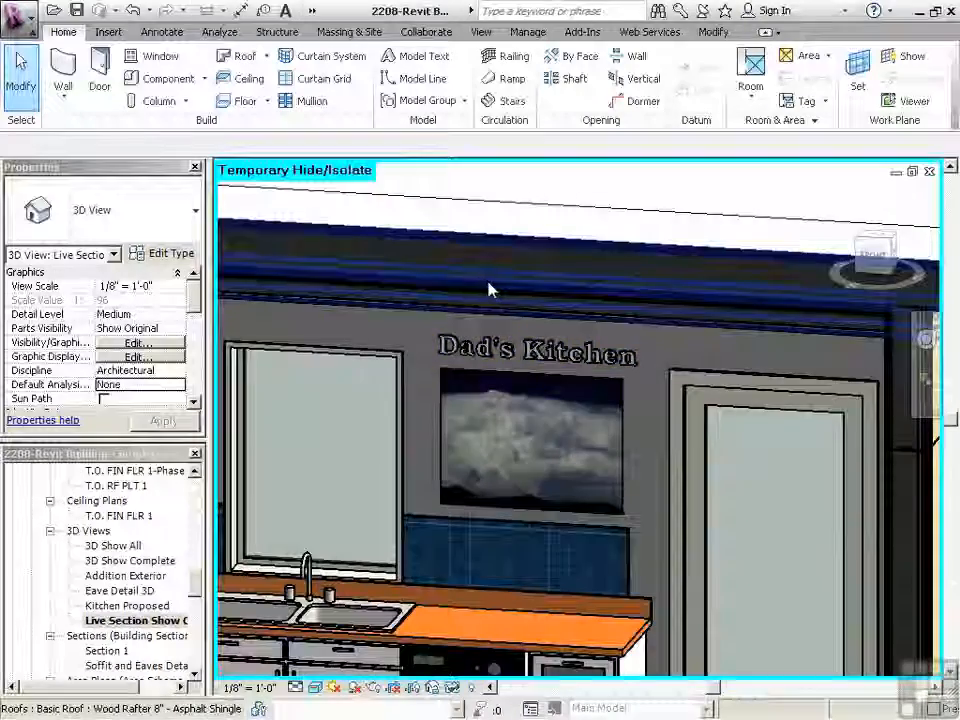
{"action": "scroll", "coordinate": [491, 295], "scroll_direction": "down", "scroll_amount": 2}
{"action": "scroll", "coordinate": [518, 228], "scroll_direction": "down", "scroll_amount": 1}
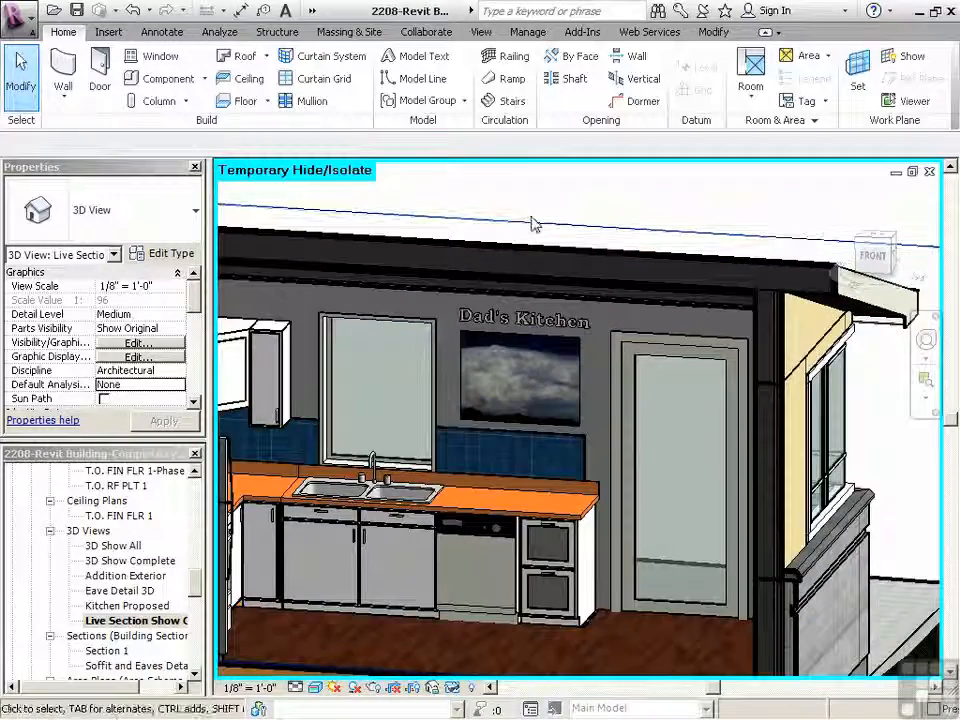
{"action": "scroll", "coordinate": [536, 223], "scroll_direction": "down", "scroll_amount": 1}
{"action": "left_click", "coordinate": [452, 687]}
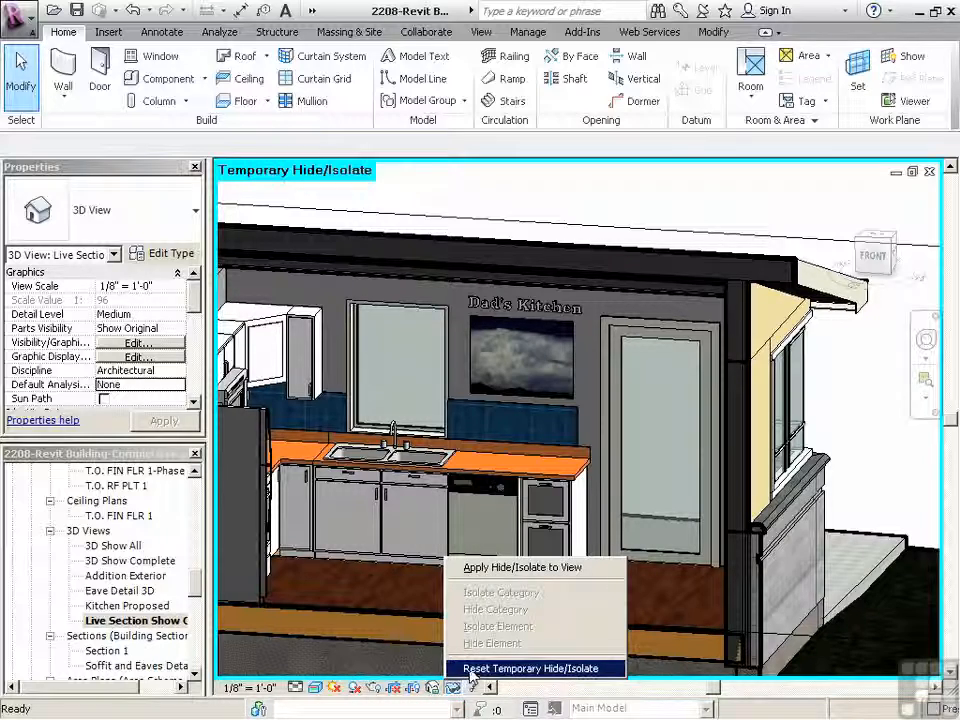
{"action": "left_click", "coordinate": [470, 672]}
{"action": "scroll", "coordinate": [420, 400], "scroll_direction": "down", "scroll_amount": 2}
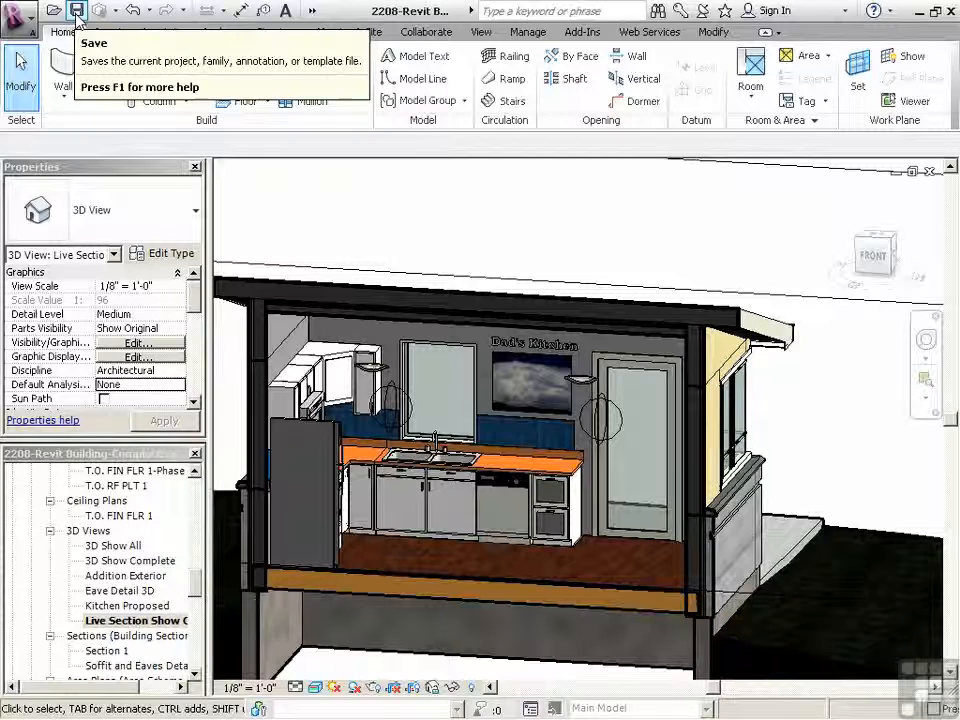
{"action": "left_click", "coordinate": [480, 32]}
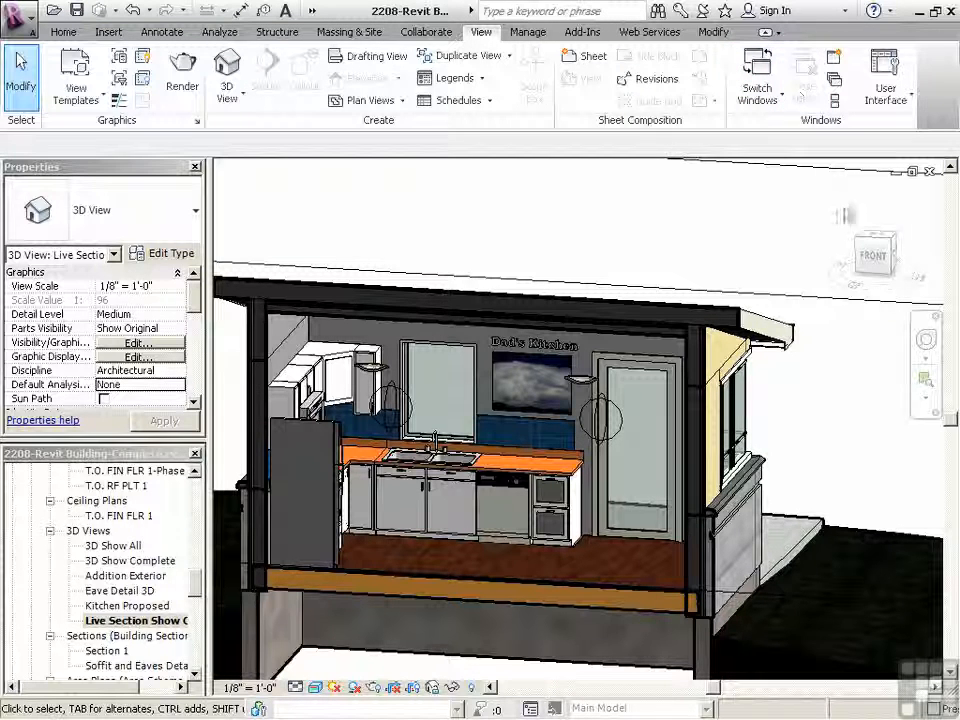